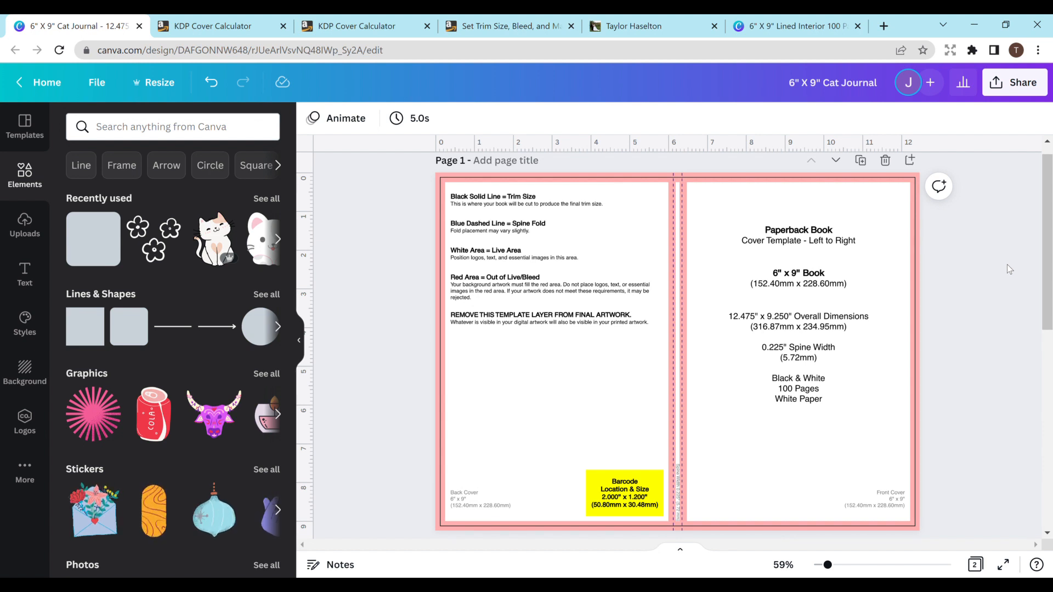
- Review the book settings and cover dimensions in the KDP cover calculator, and return to the Canva cover design
left_click(265, 31)
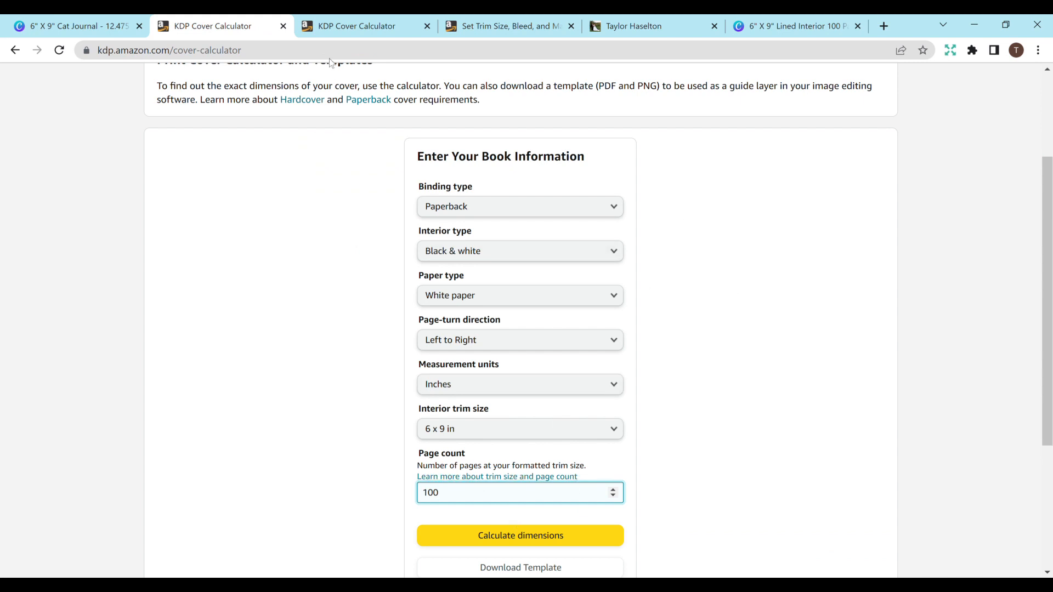
left_click(354, 31)
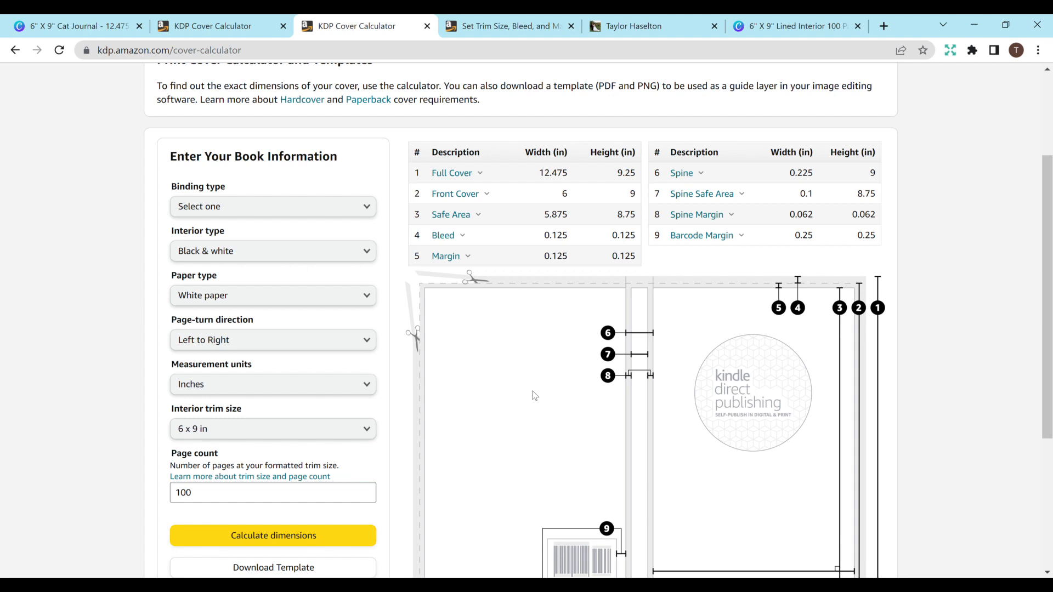
left_click(90, 34)
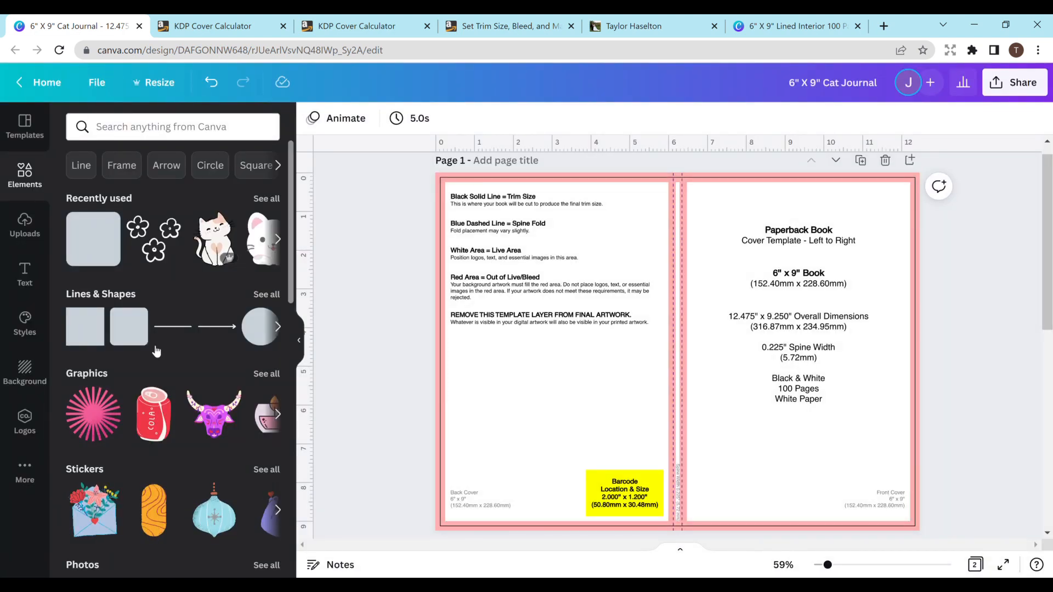
- Add a square shape with notched corners from the Lines & Shapes collection to the cover page
left_click(269, 295)
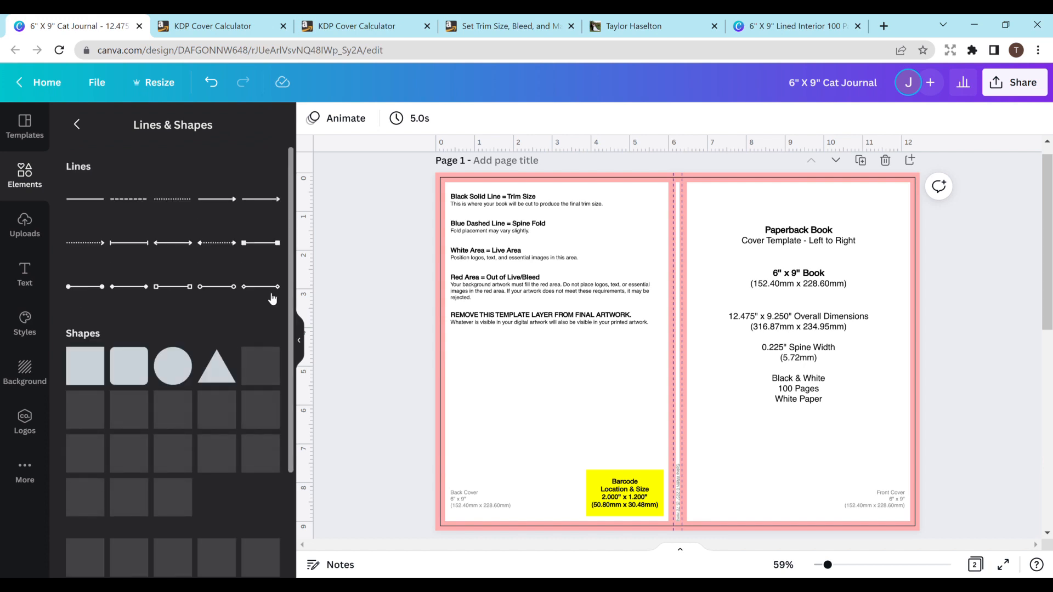
scroll(289, 262, "down", 1)
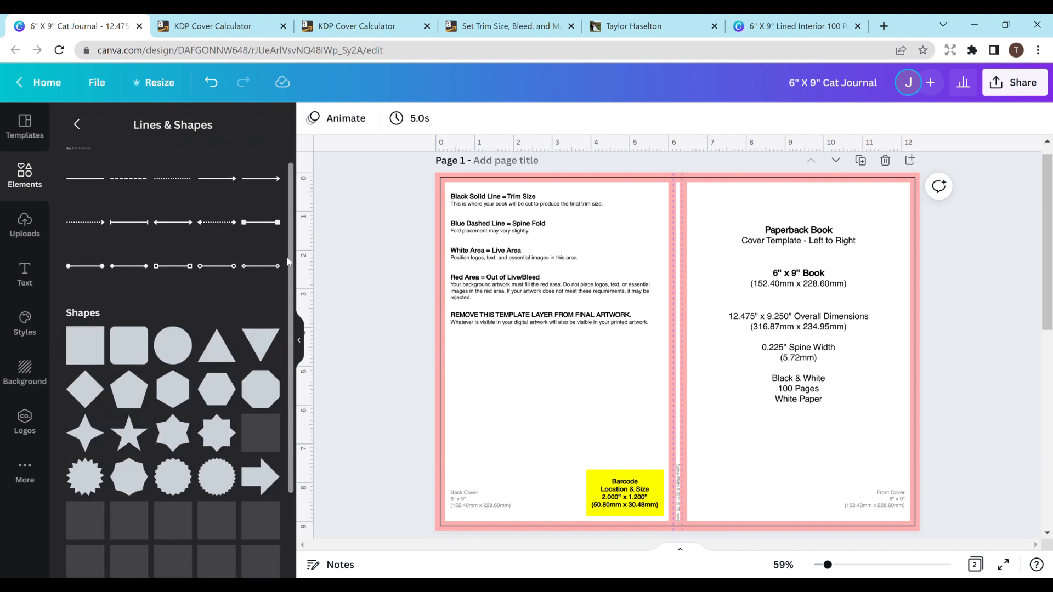
scroll(289, 262, "down", 3)
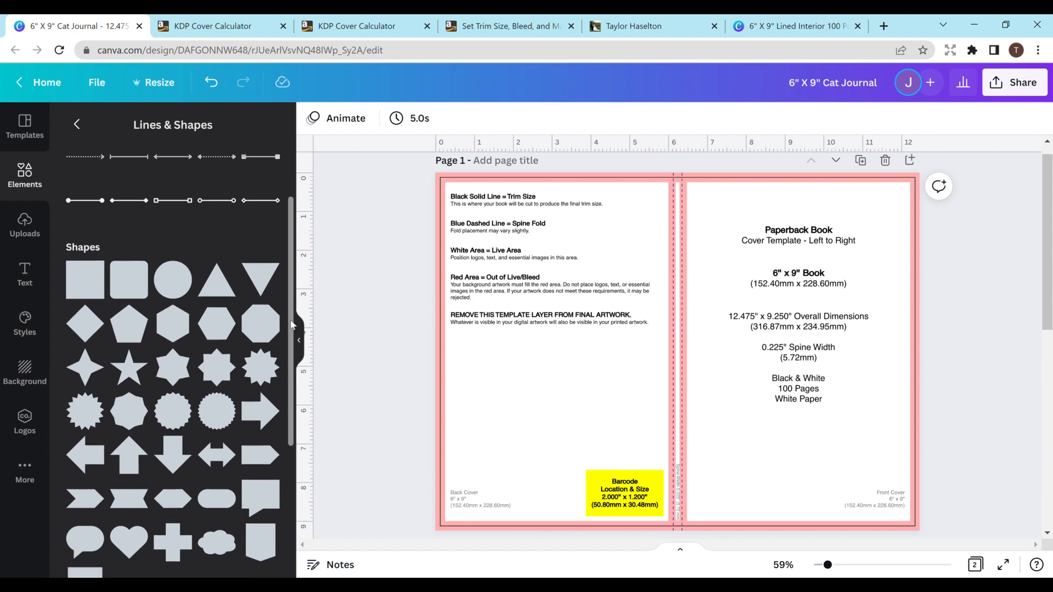
scroll(292, 325, "down", 5)
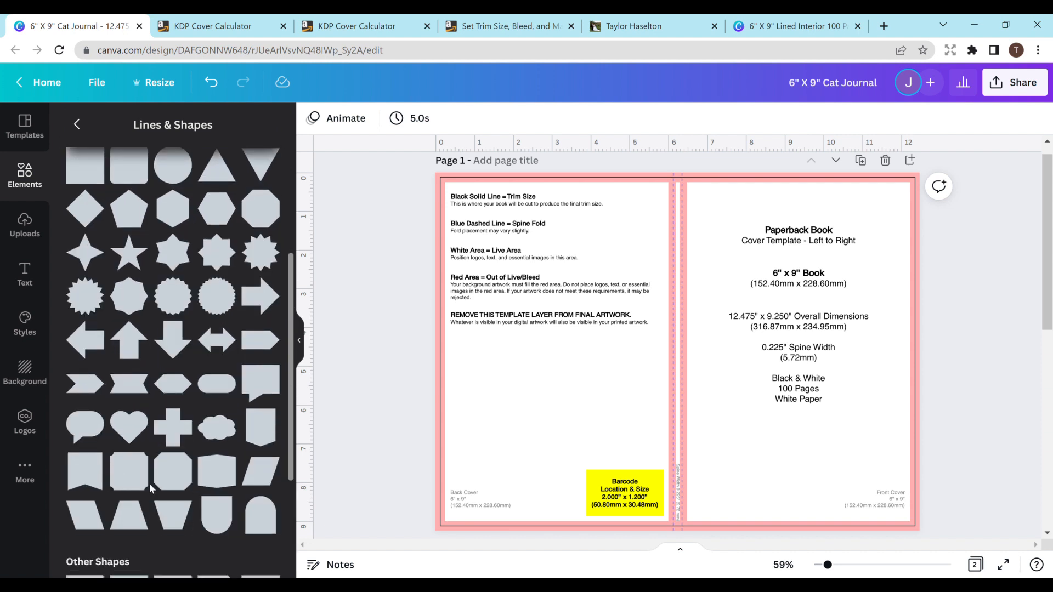
left_click(134, 483)
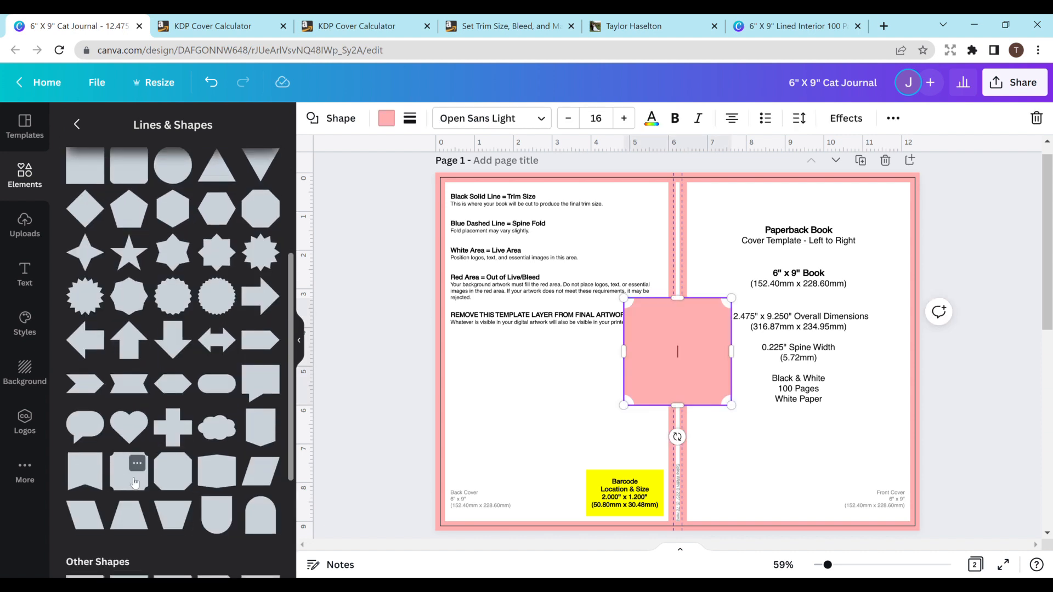
- Enter the title "My Journal" inside the notched square, with each word on its own line
type("My Journal")
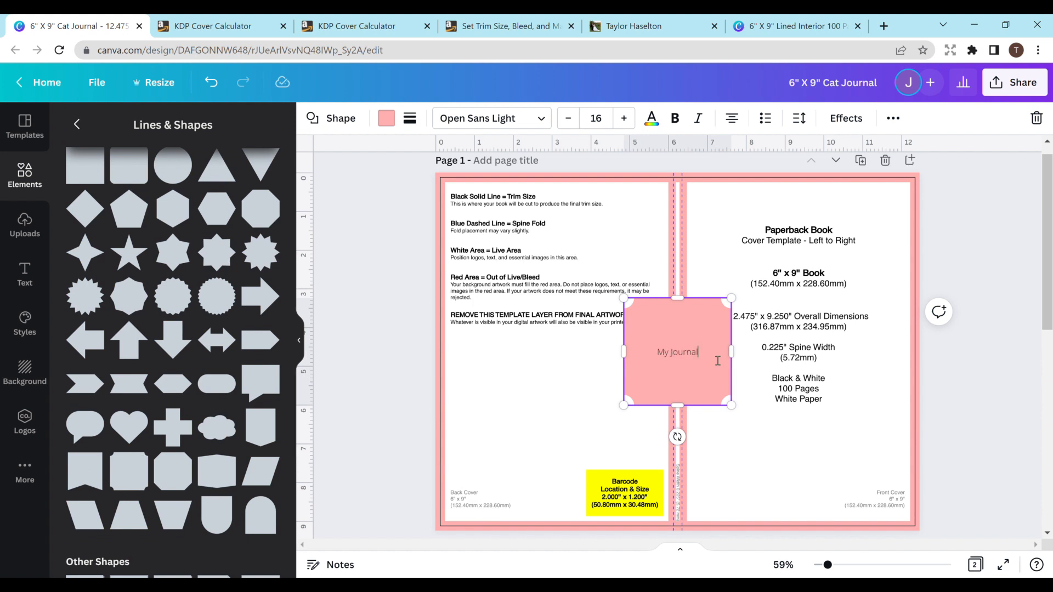
left_click(669, 352)
key("Return")
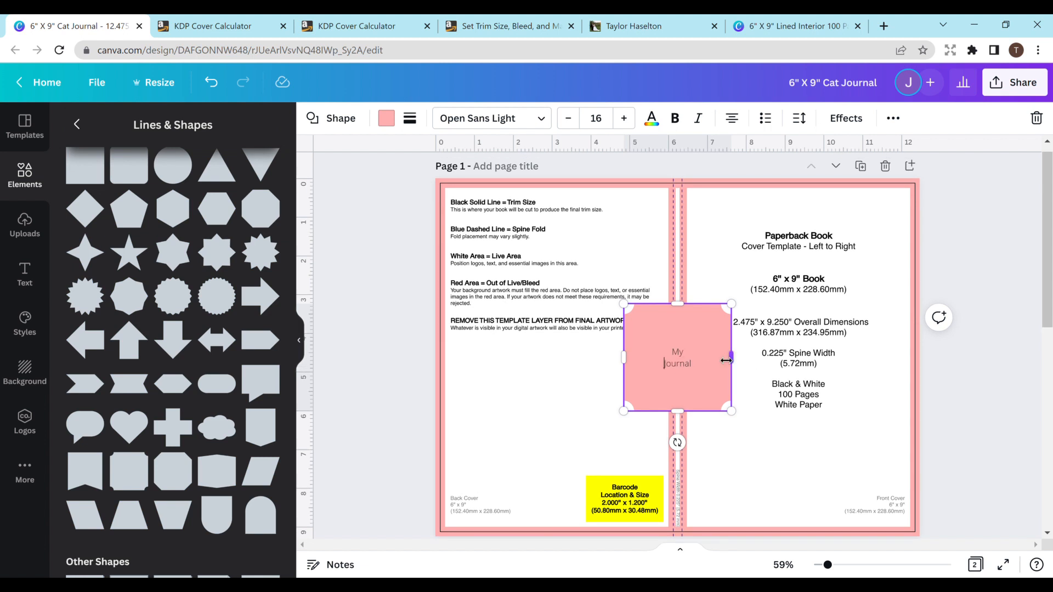
- Move the title shape from the spine onto the middle of the front cover
left_click(756, 382)
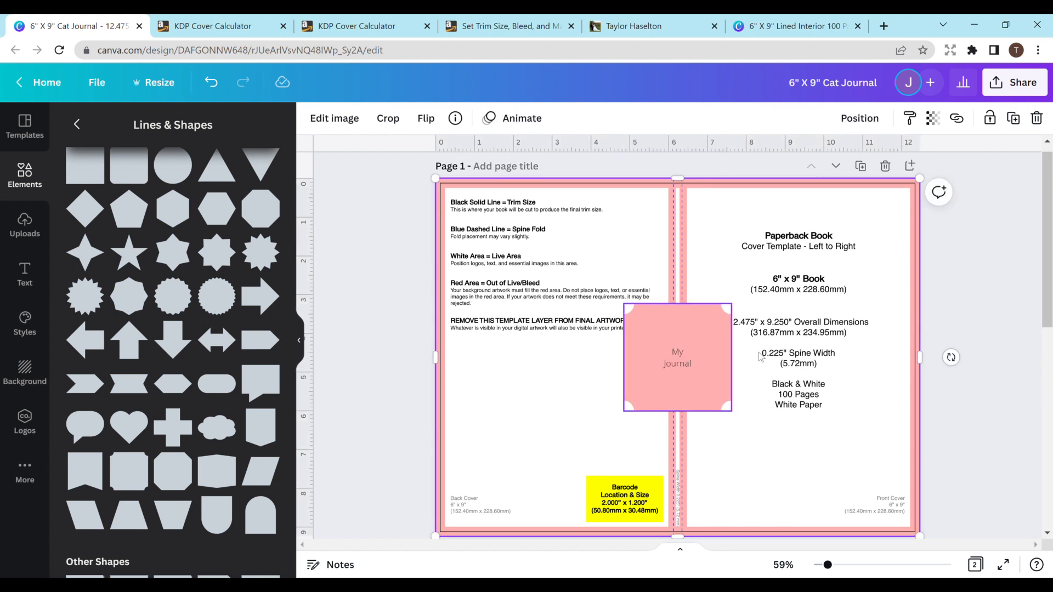
left_click_drag(688, 369, 813, 327)
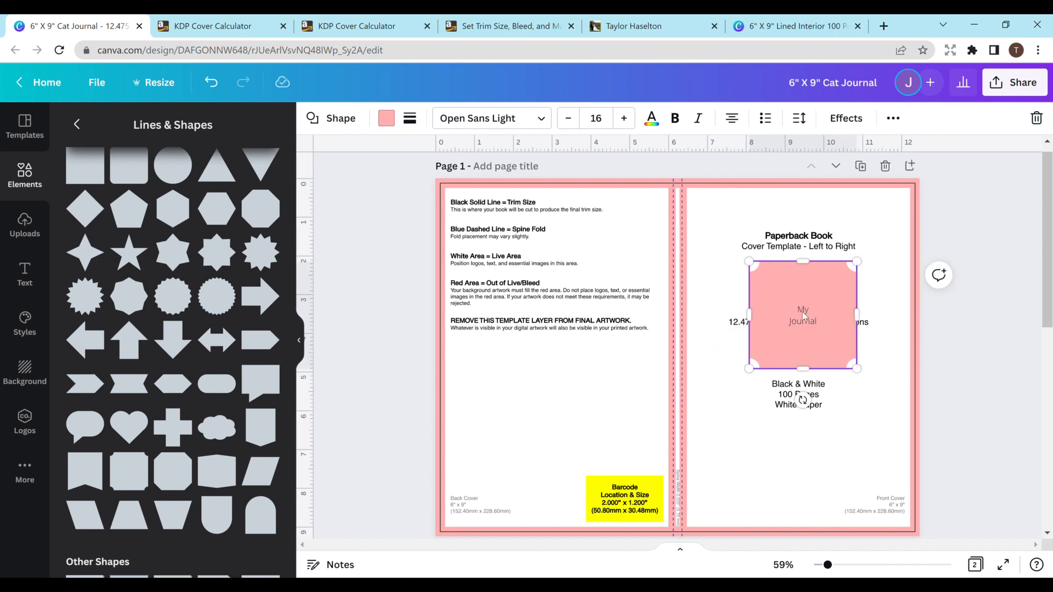
left_click(876, 348)
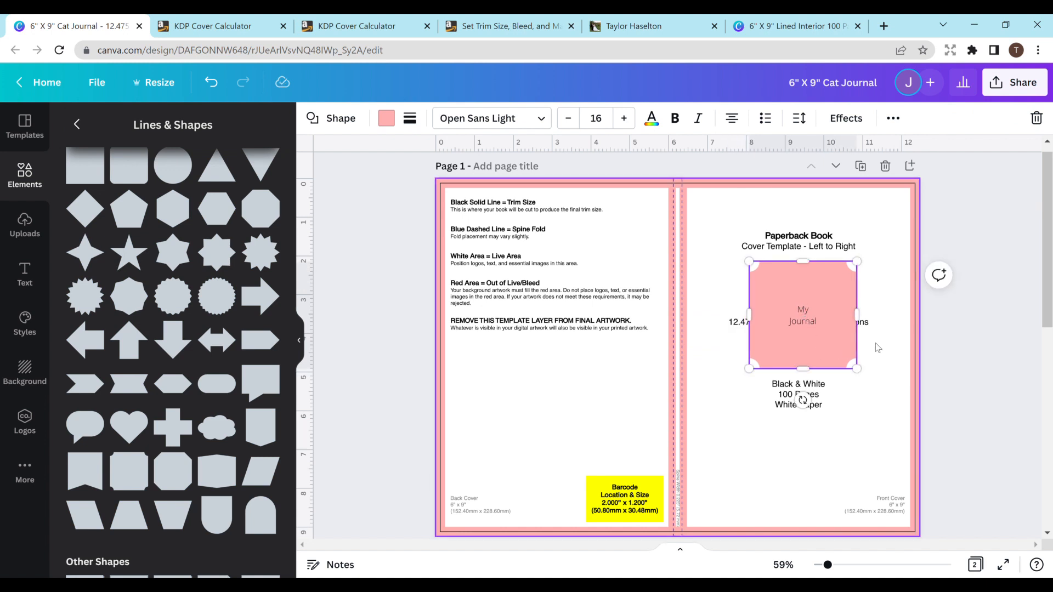
left_click(802, 317)
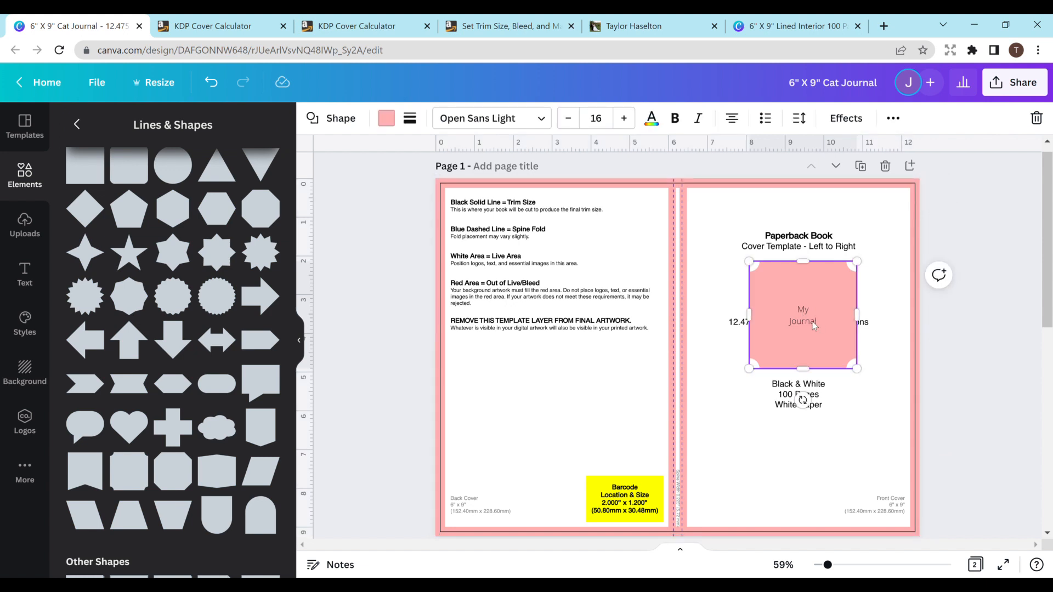
- Select the "My Journal" text and set its font size to 32
left_click_drag(819, 323, 795, 307)
left_click(623, 119)
left_click(622, 120)
left_click(622, 120)
left_click(622, 119)
left_click(623, 119)
left_click(622, 120)
left_click(622, 119)
left_click(623, 120)
left_click(622, 120)
left_click(622, 119)
left_click(622, 120)
left_click(623, 119)
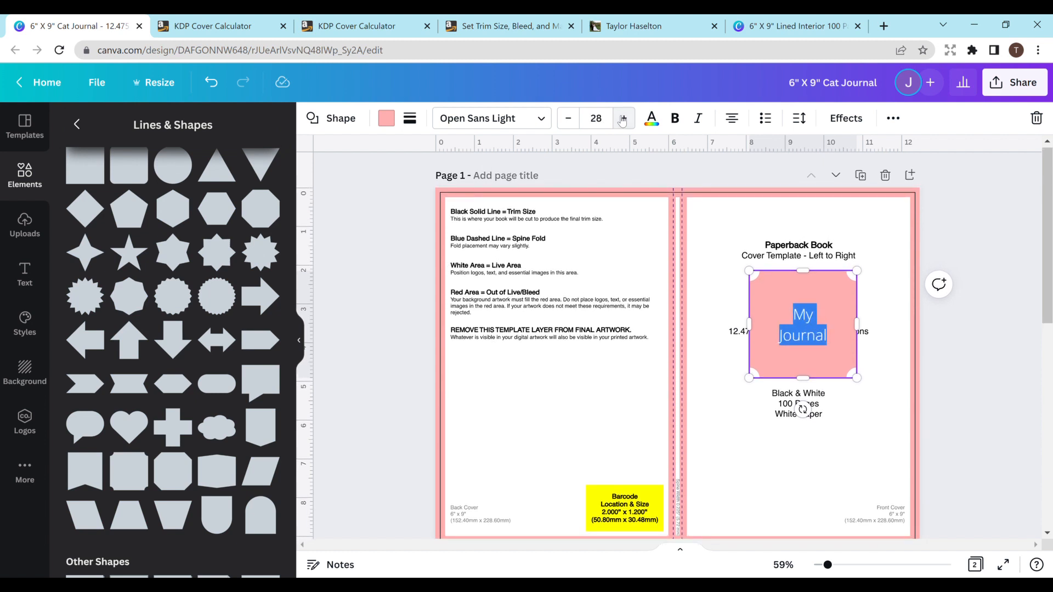
left_click(622, 120)
left_click(623, 120)
left_click(622, 119)
left_click(622, 120)
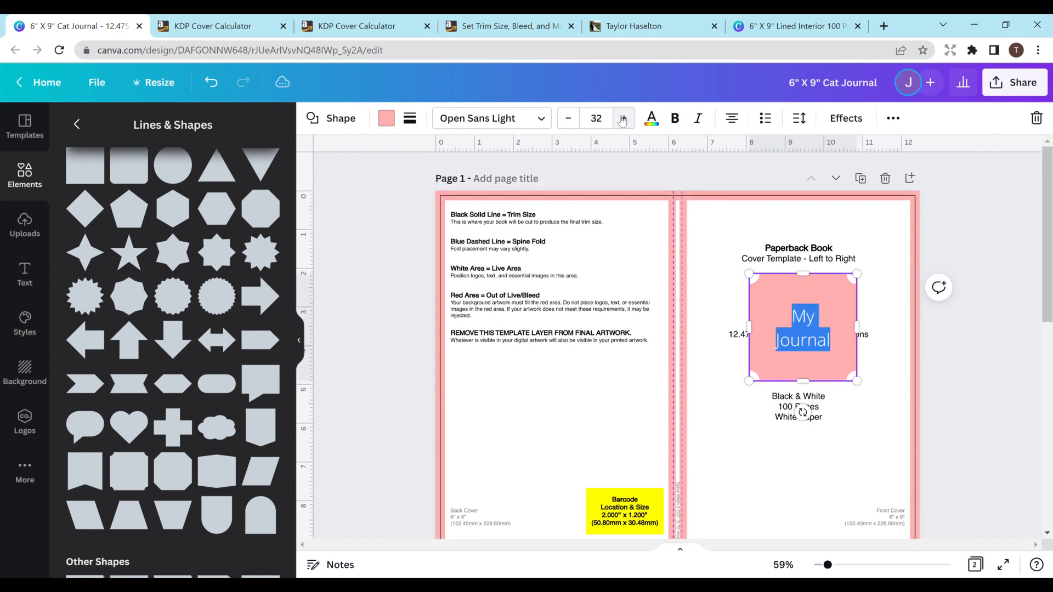
- Shrink the title shape to fit closely around its text and center it in the upper half of the front cover
left_click(882, 362)
left_click(856, 374)
left_click_drag(857, 380, 830, 354)
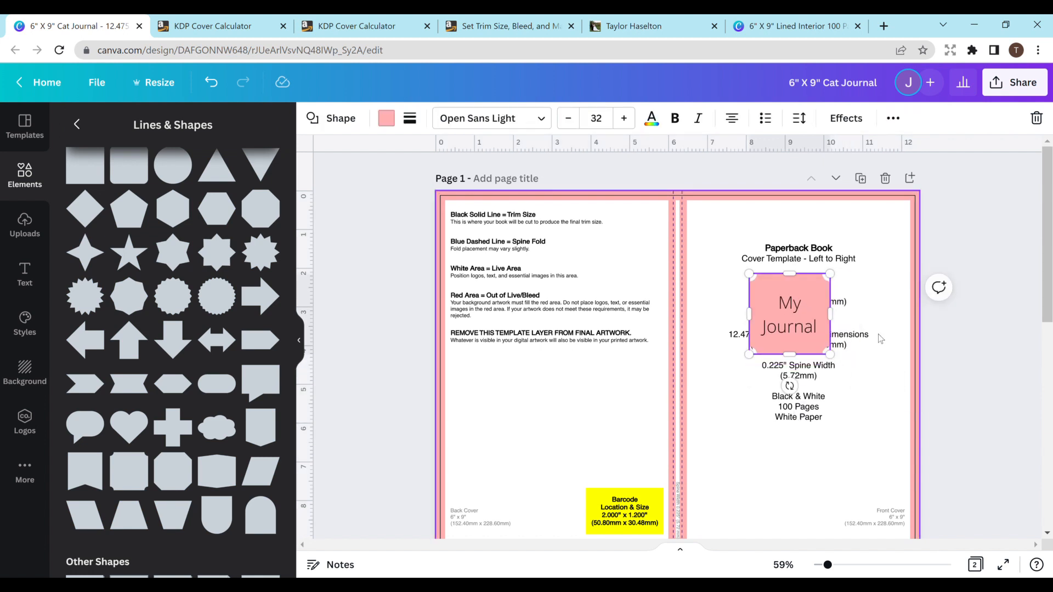
left_click(832, 357)
left_click_drag(823, 318, 821, 322)
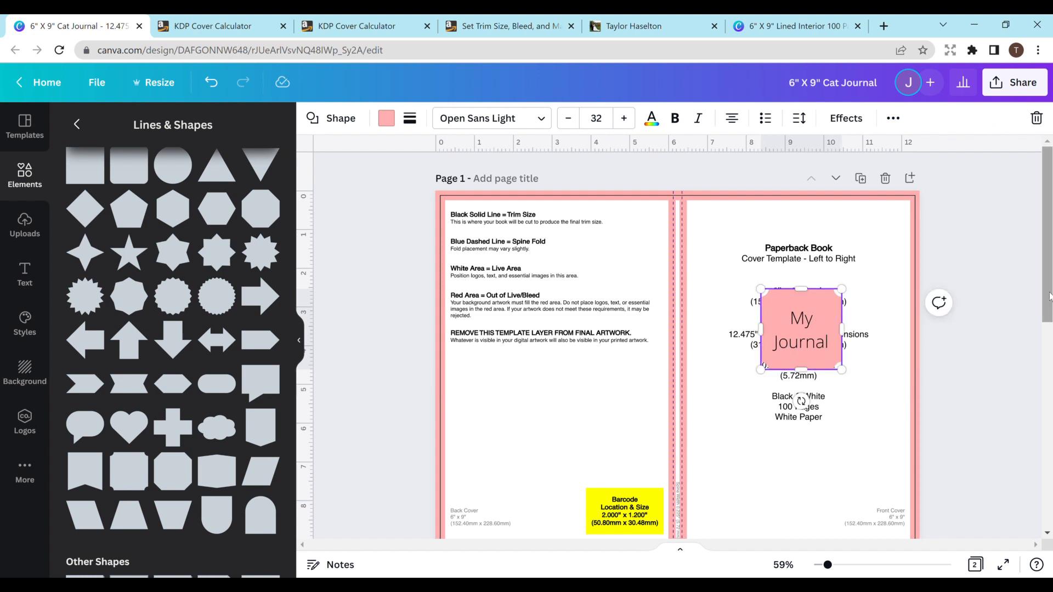
scroll(1015, 299, "down", 1)
left_click(1015, 299)
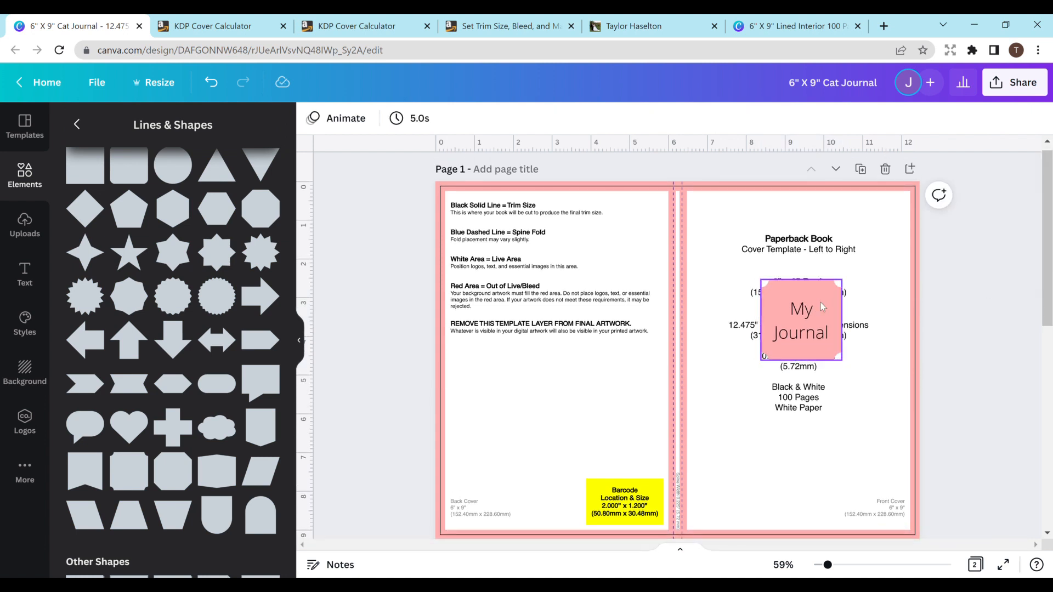
left_click_drag(823, 301, 823, 290)
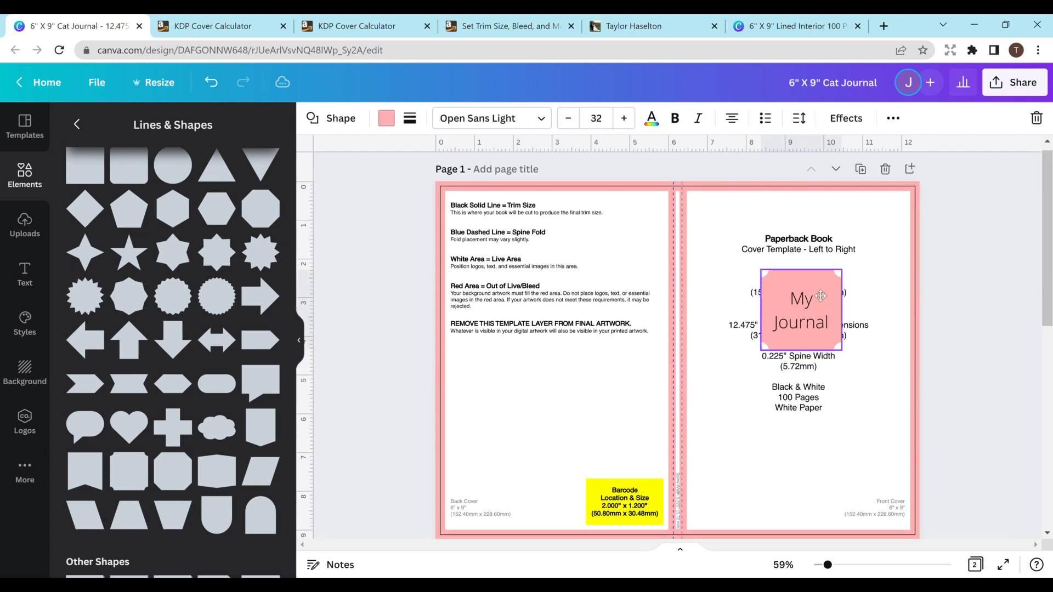
- Search the elements for "cute cat" and place the sitting white-and-tan cat, scaled down, in the front cover's lower right corner
left_click(23, 183)
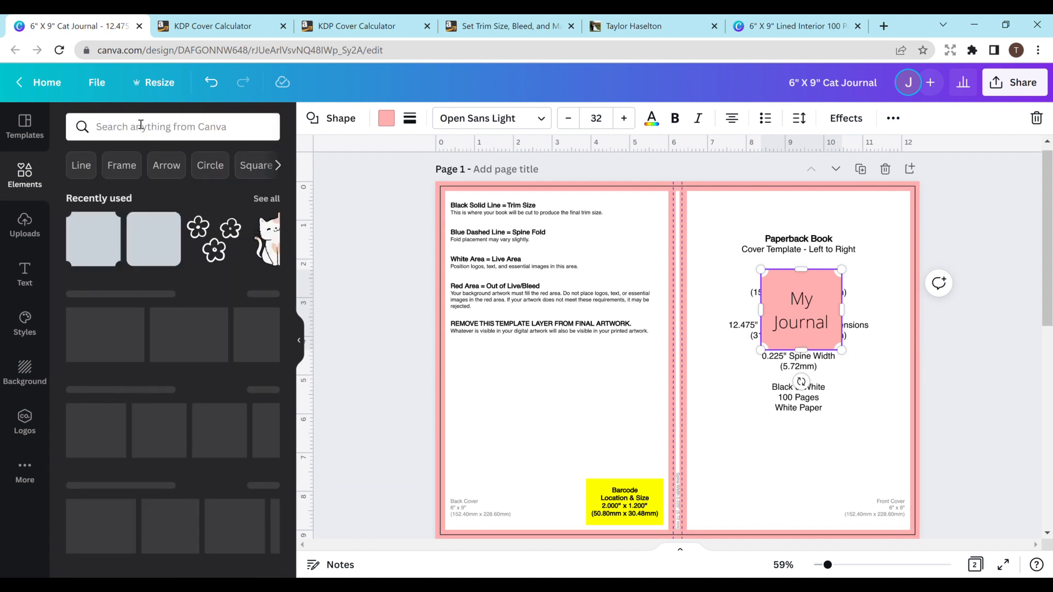
left_click(206, 129)
type("cute")
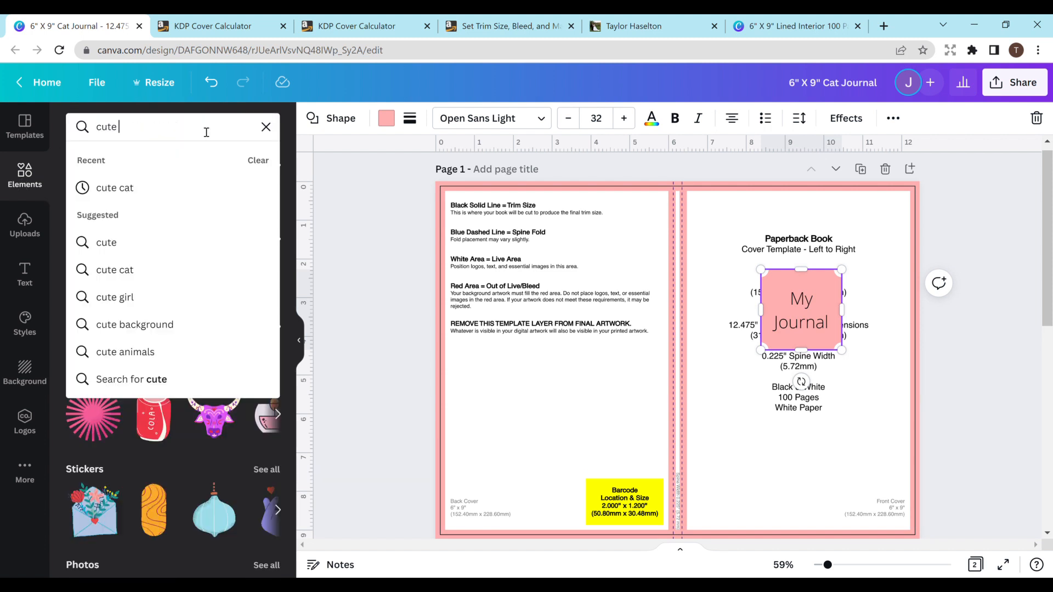
type(" cat")
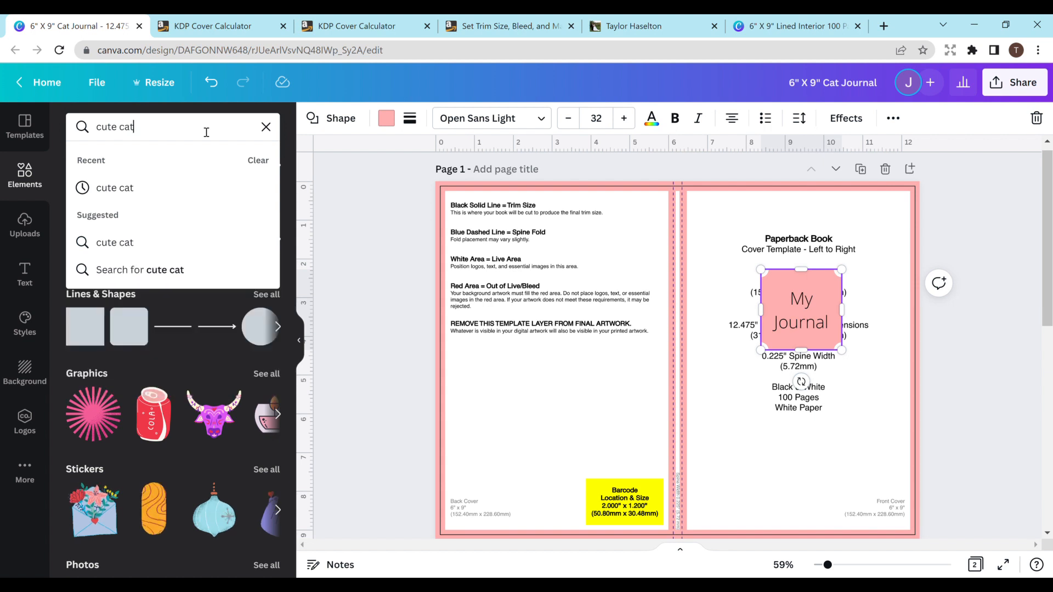
key("Return")
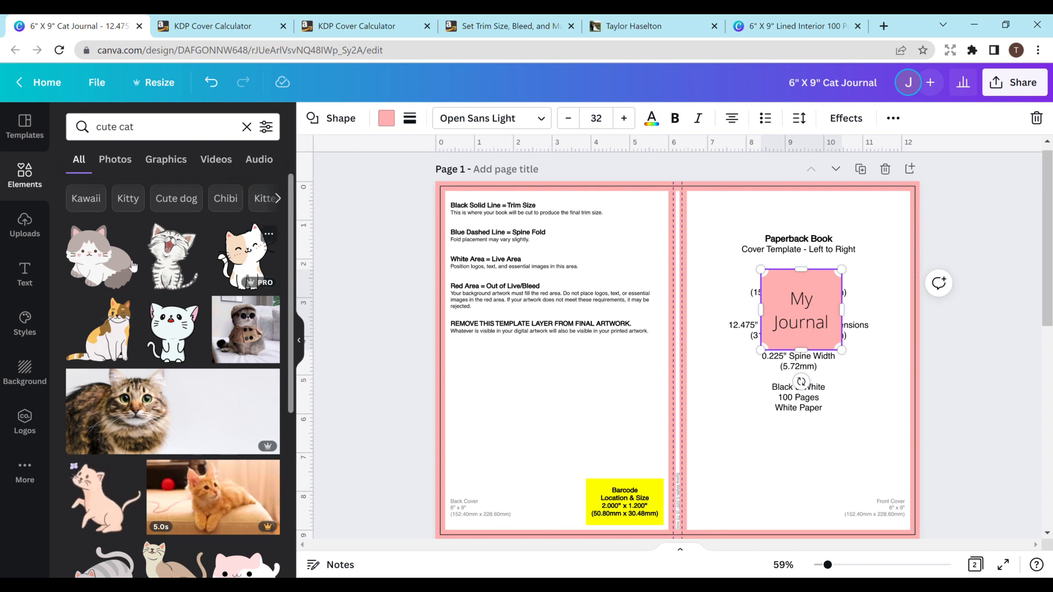
left_click(239, 255)
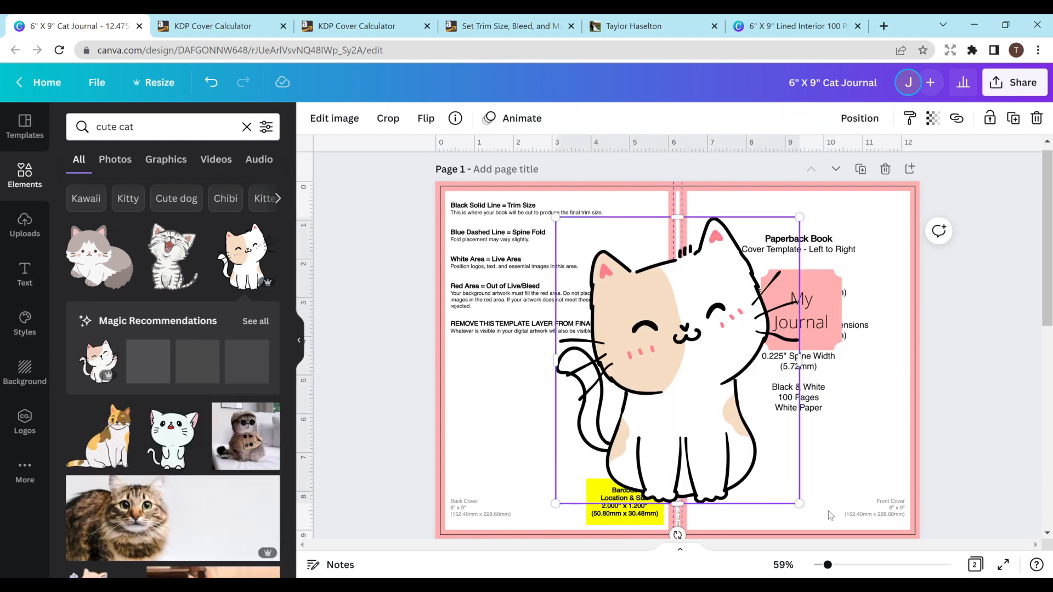
left_click_drag(800, 504, 679, 306)
left_click_drag(623, 277, 861, 446)
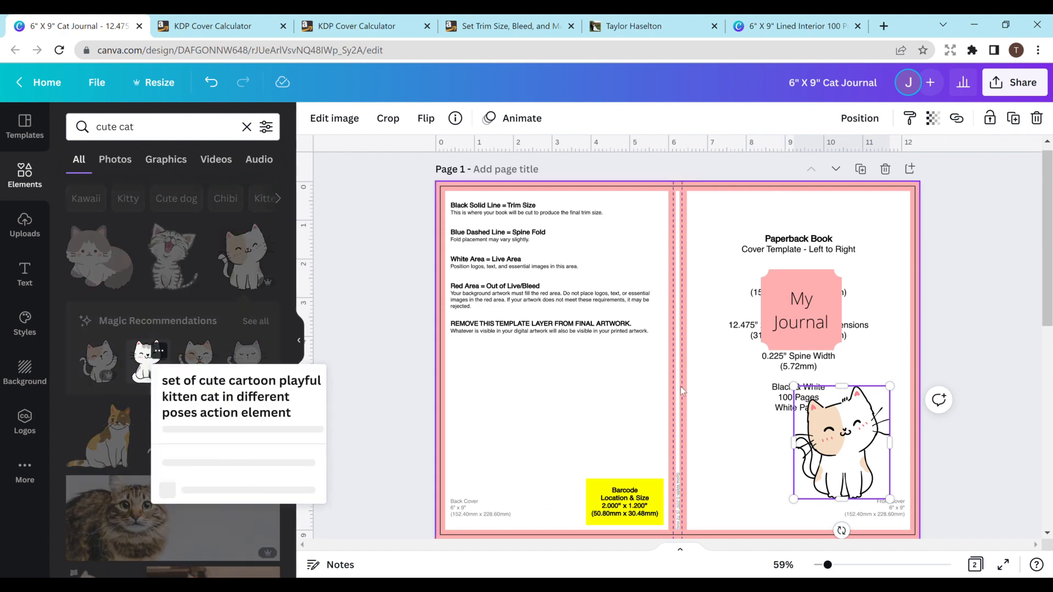
- Add the recommended grey-and-white sitting cat, scaled down, to the front cover's upper left corner
left_click(145, 366)
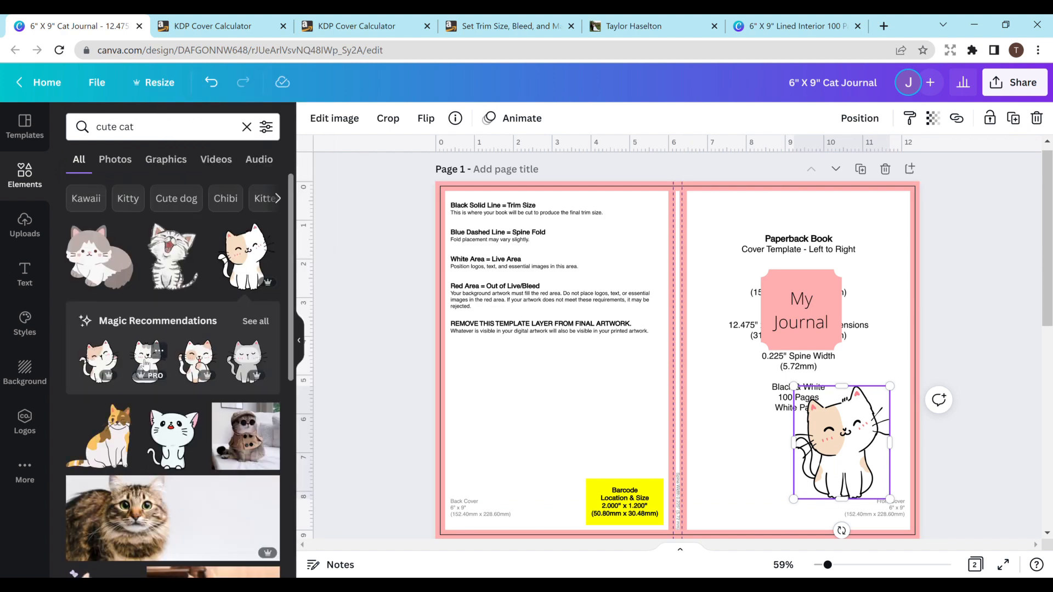
left_click_drag(795, 499, 634, 310)
left_click_drag(596, 260, 733, 238)
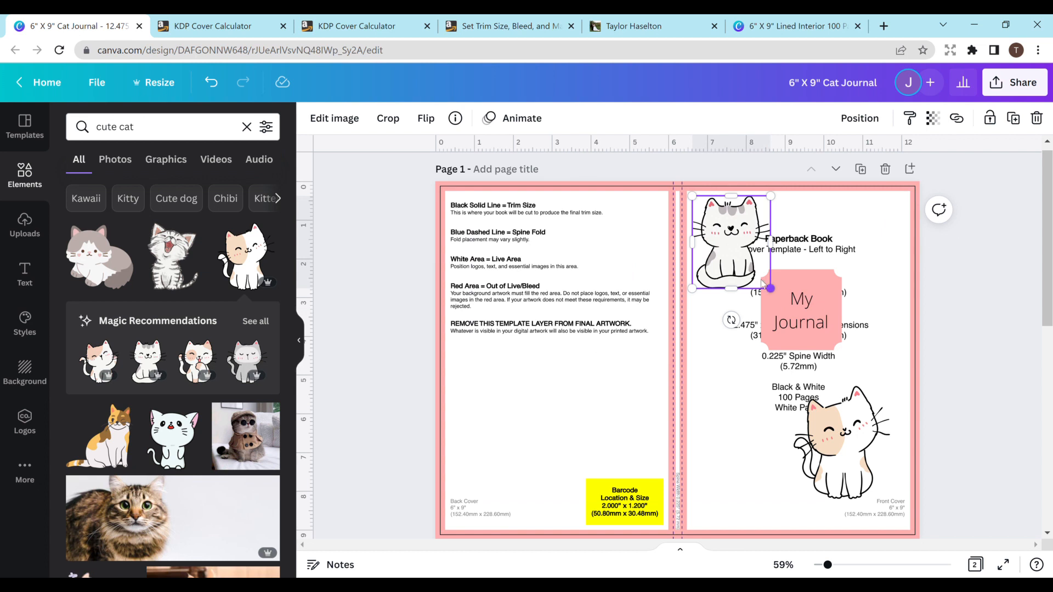
left_click_drag(771, 288, 754, 269)
left_click_drag(727, 230, 734, 243)
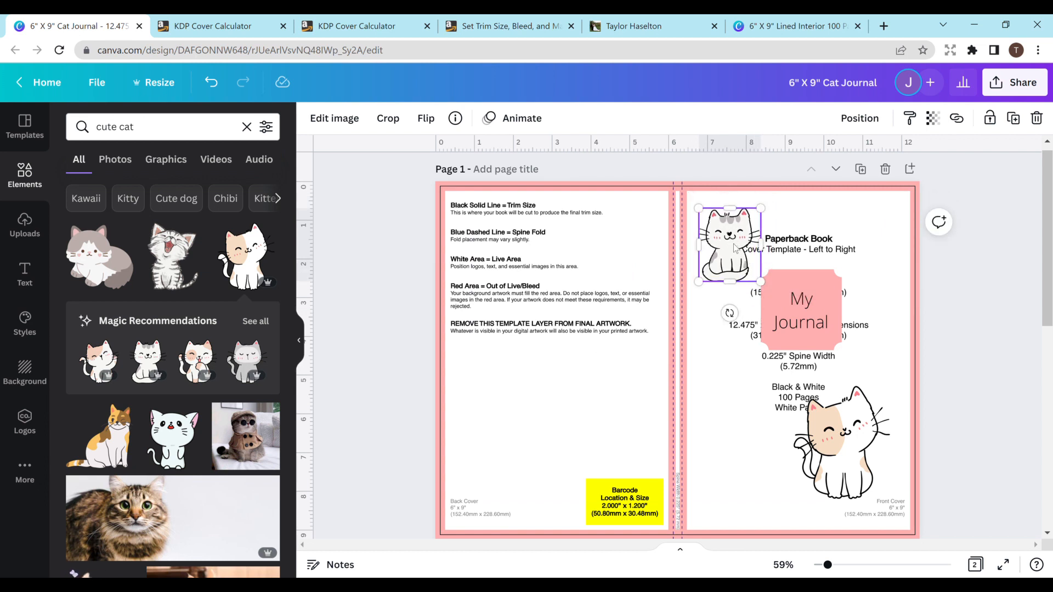
- Search the elements for "flowers" and arrange copies of the white outlined flower trio in the front cover's upper right and lower left corners
left_click(24, 190)
left_click(197, 128)
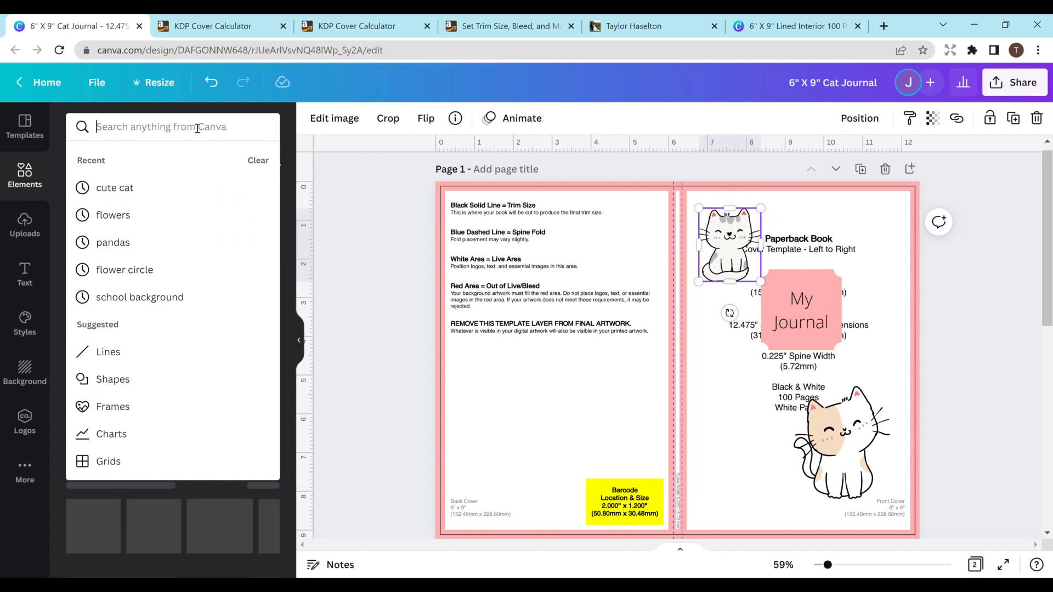
type("flowers")
key("Return")
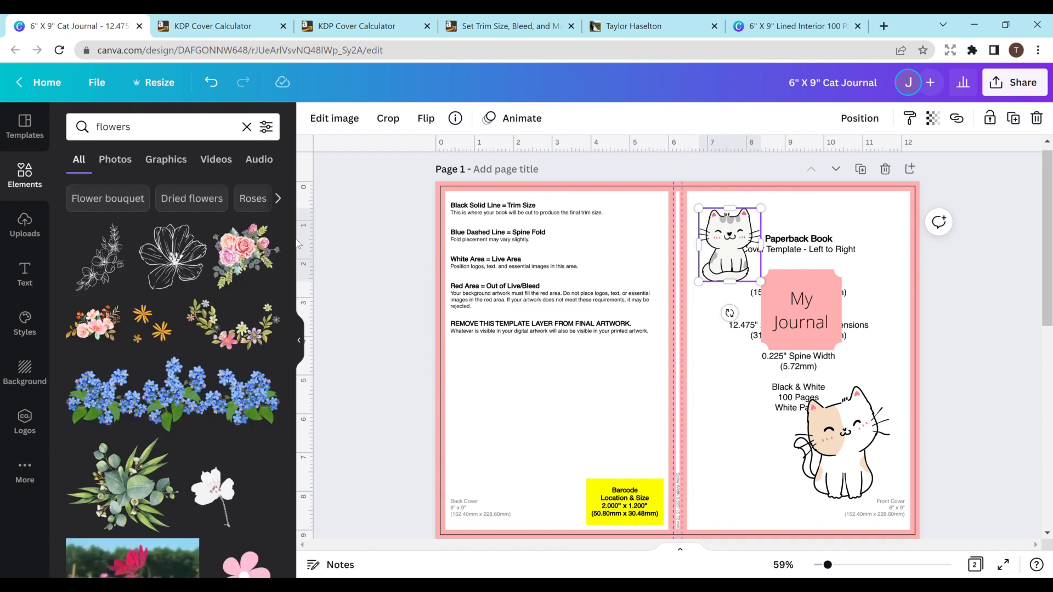
left_click_drag(291, 257, 291, 360)
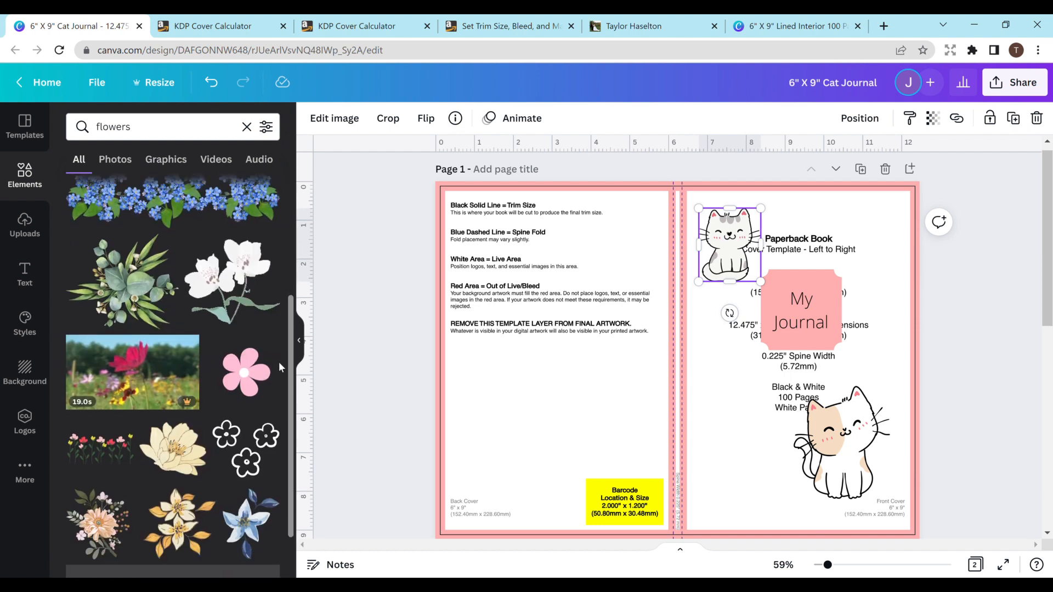
left_click(246, 447)
left_click_drag(690, 383, 817, 203)
left_click_drag(853, 254, 884, 185)
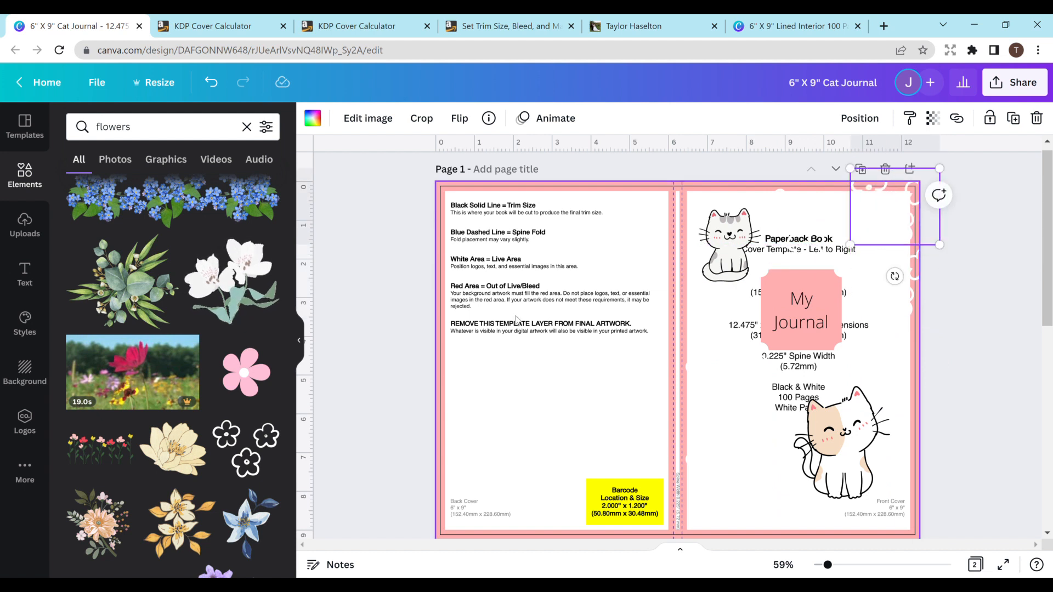
left_click_drag(738, 436, 724, 507)
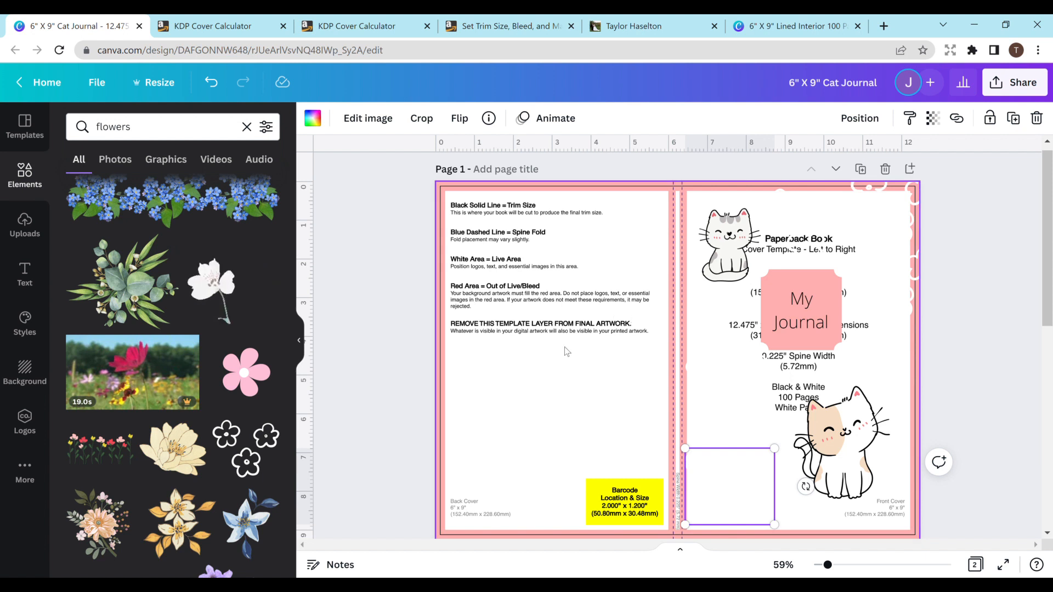
- Delete the KDP template guide image from the cover page
left_click(564, 213)
key("Delete")
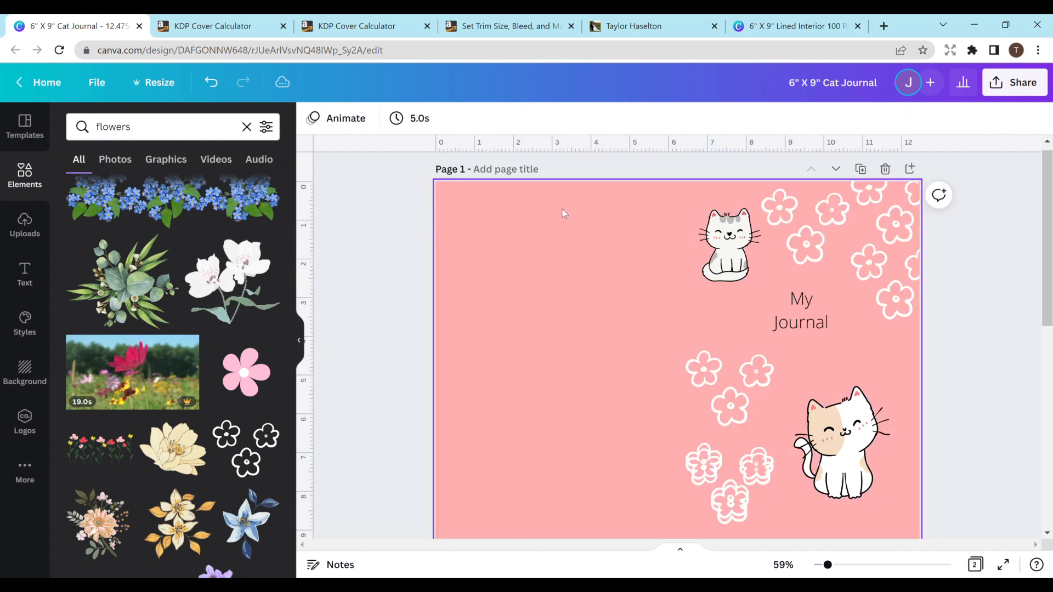
- Try the light pink document color as the cover background, and restore the salmon pink
left_click(561, 318)
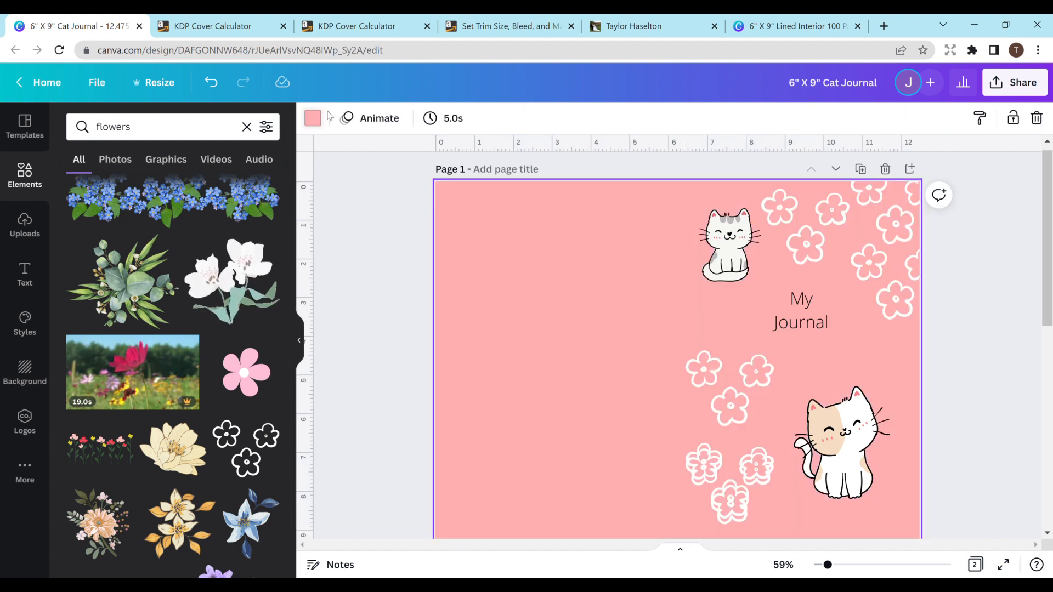
left_click(313, 118)
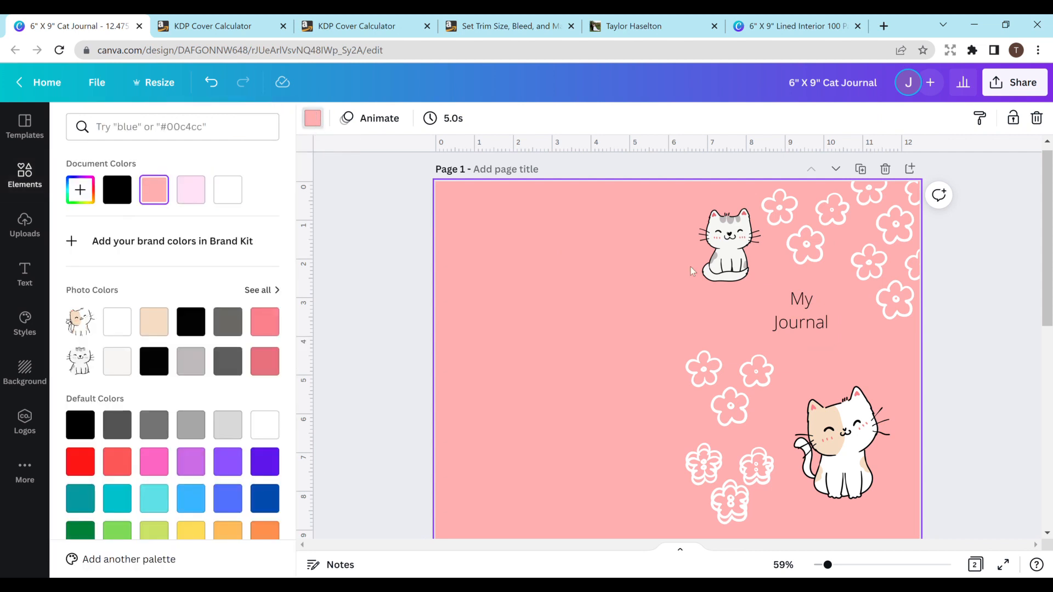
left_click(188, 201)
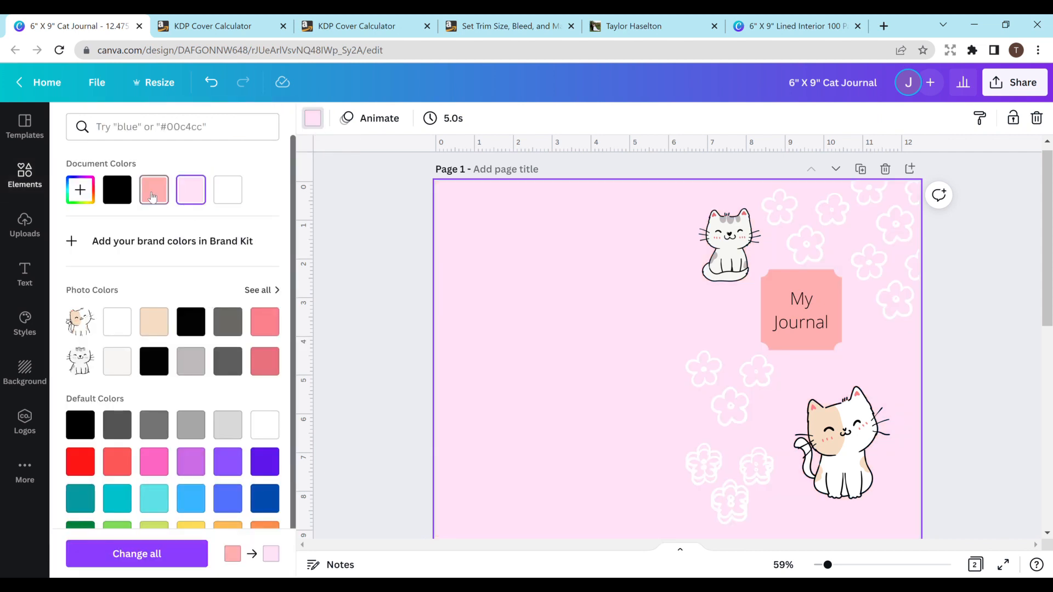
left_click(153, 196)
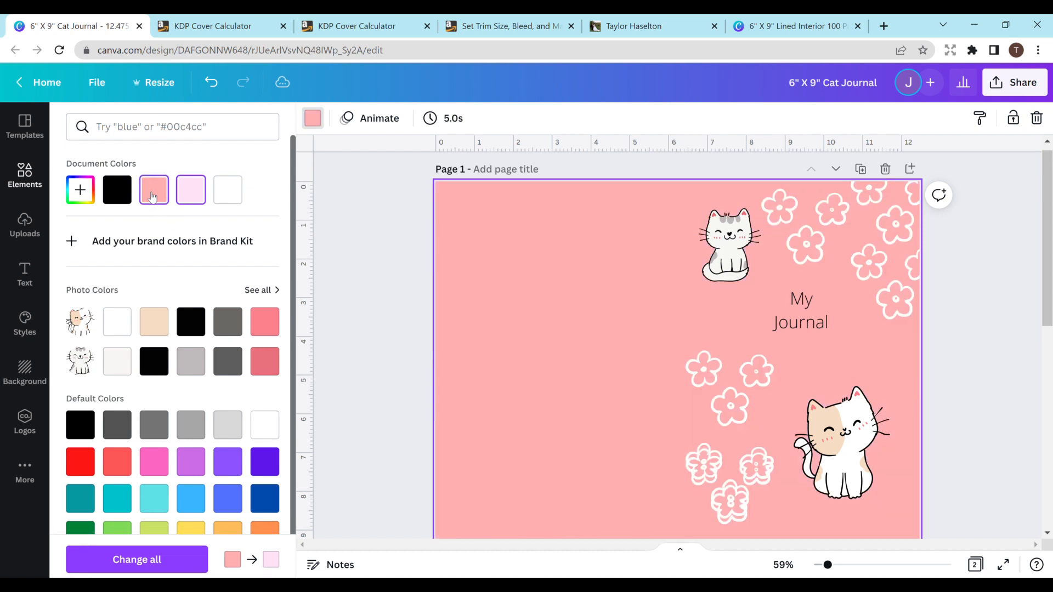
- Fill the "My Journal" title shape with the light pink document color
left_click(826, 336)
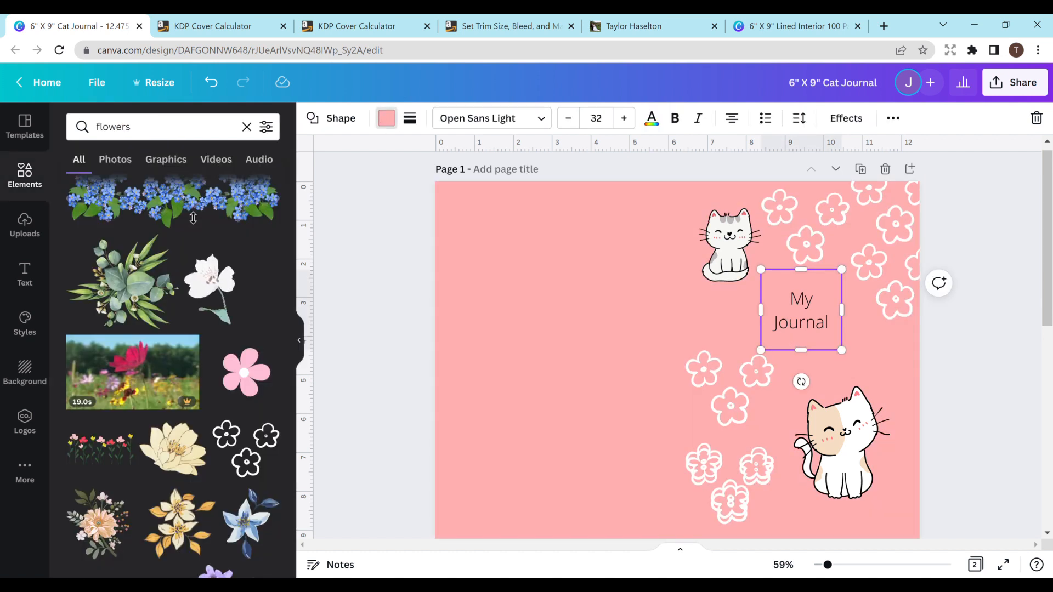
left_click(383, 119)
left_click(233, 196)
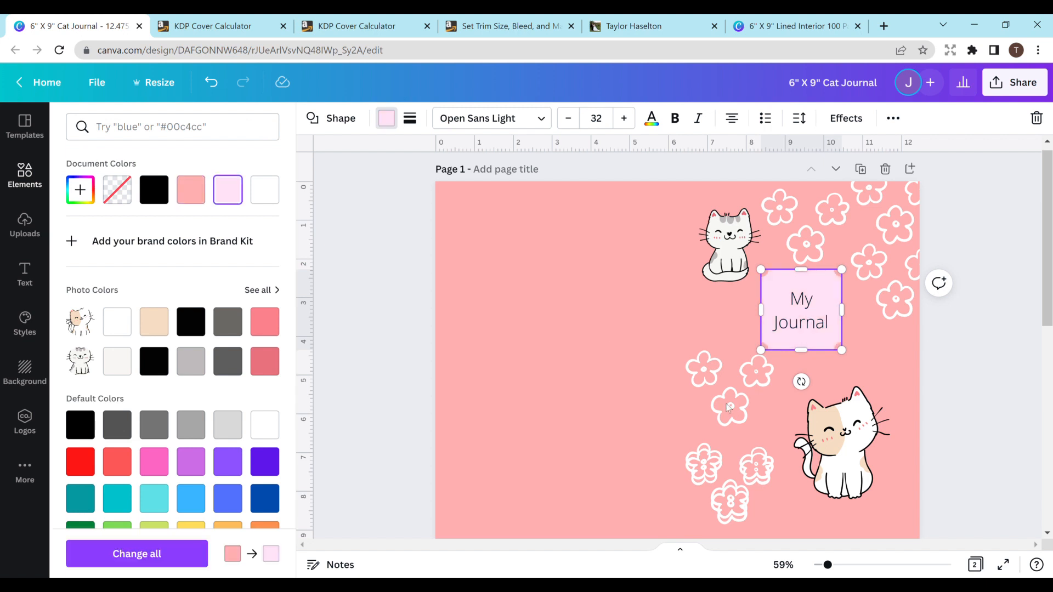
- Move the overlapping flower trio copy to the front cover's right edge, just above the tan-and-white cat
left_click(745, 508)
left_click_drag(799, 485, 908, 383)
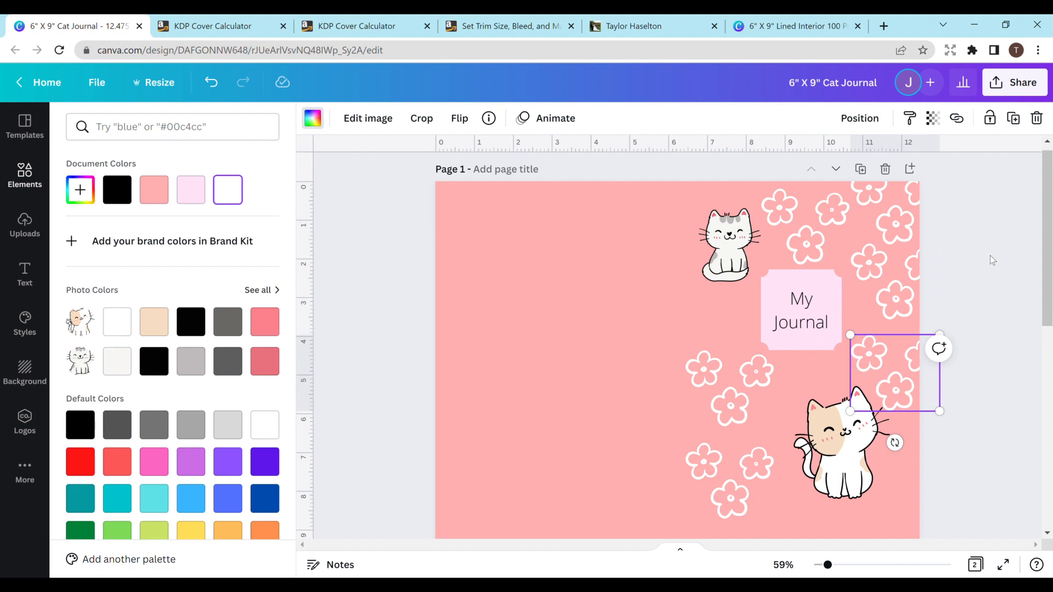
left_click_drag(1044, 230, 1035, 403)
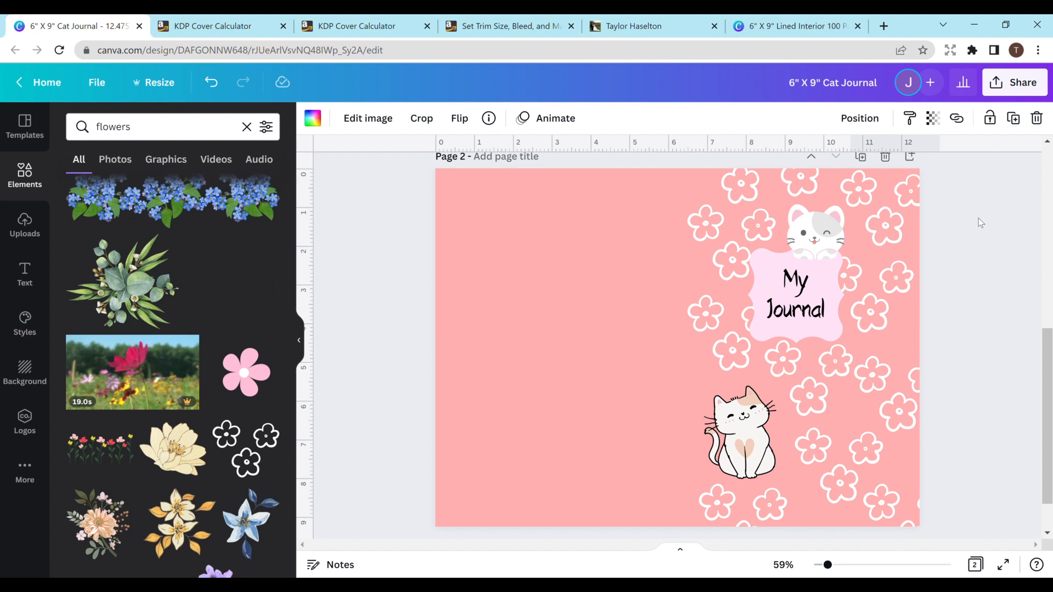
- Look over the 6" X 9" lined interior listing on the Gumroad store and KDP's table of page sizes with bleed
left_click(662, 26)
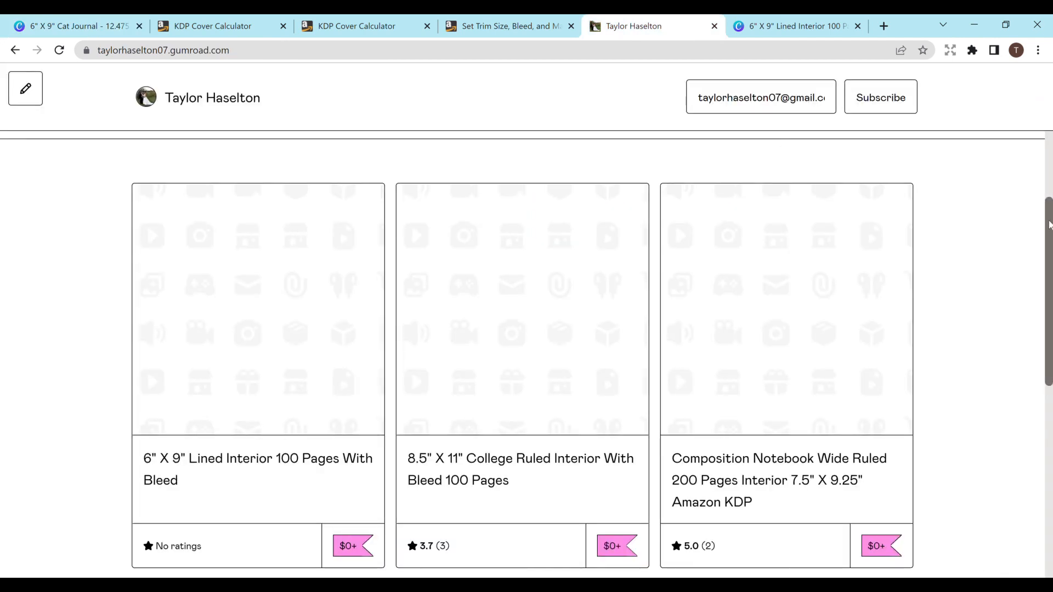
scroll(1049, 225, "down", 1)
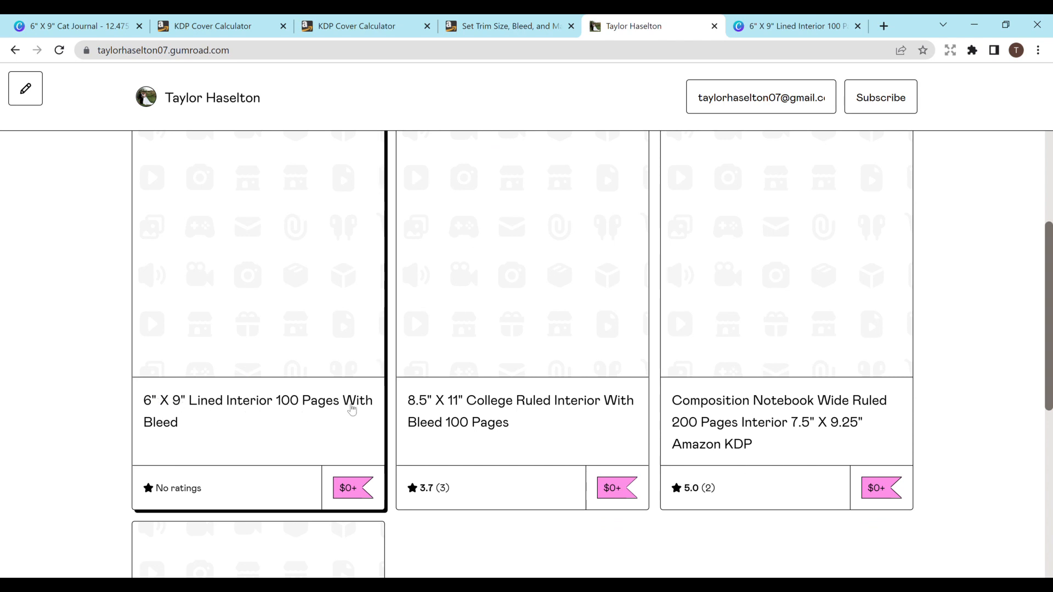
left_click(532, 26)
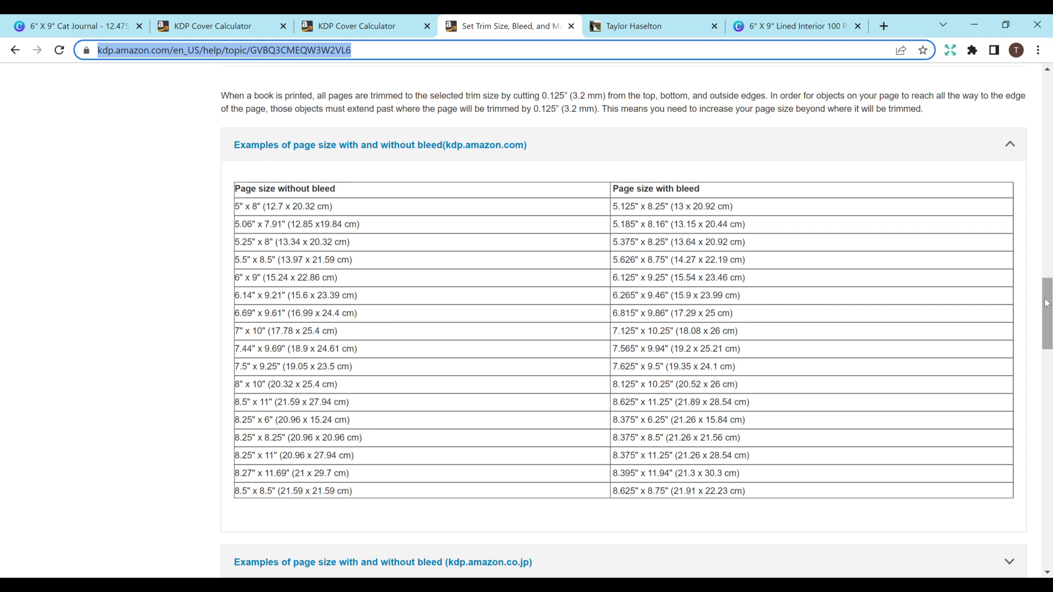
left_click(650, 27)
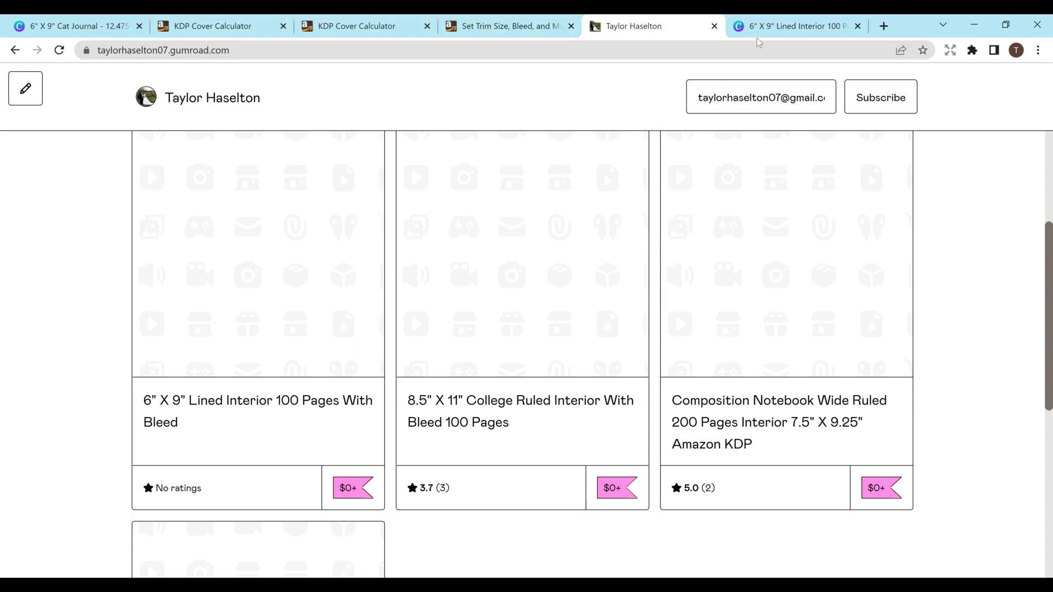
- Switch to the "6" X 9" Lined Interior 100 Pages With Bleed" design and add the recently used outlined sitting cat to page 1
left_click(779, 25)
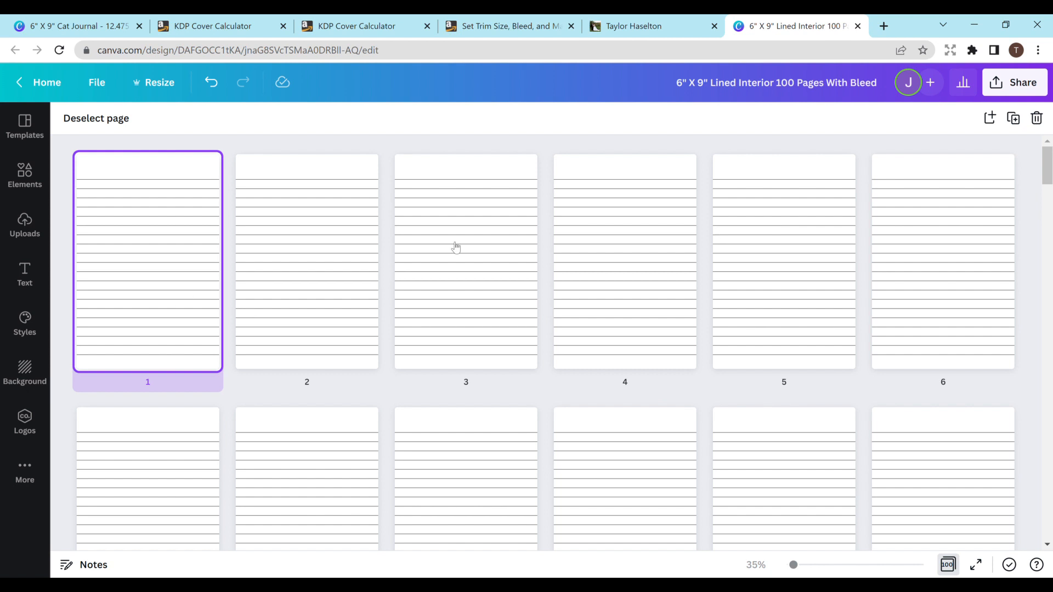
left_click(954, 570)
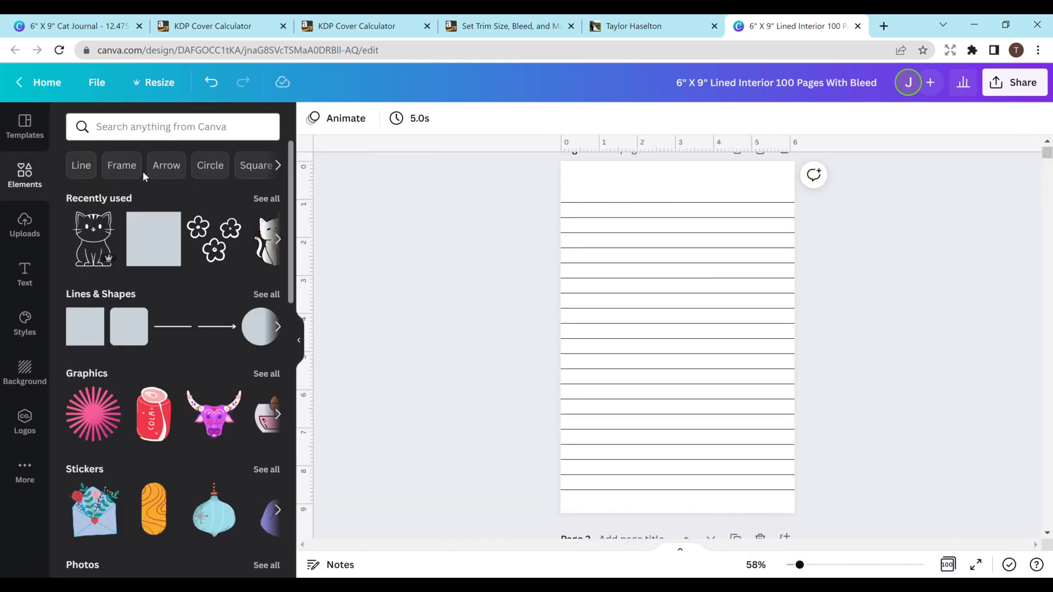
left_click(101, 225)
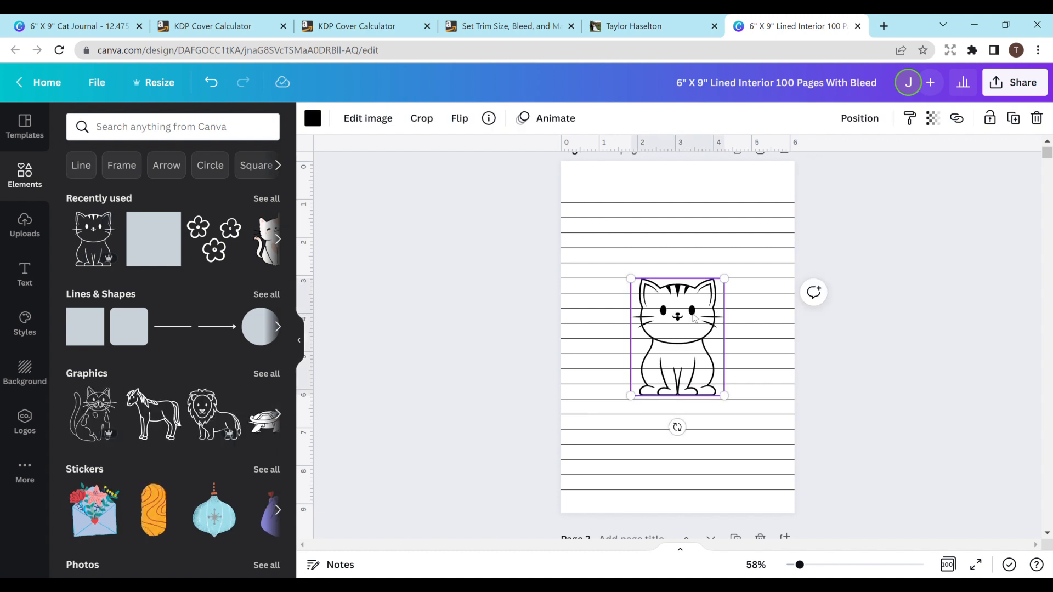
- Scale the outlined cat down and align it to the center and middle of the lined page
left_click(932, 119)
mouse_move(926, 173)
left_mouse_down()
mouse_move(817, 165)
mouse_move(927, 174)
left_mouse_up()
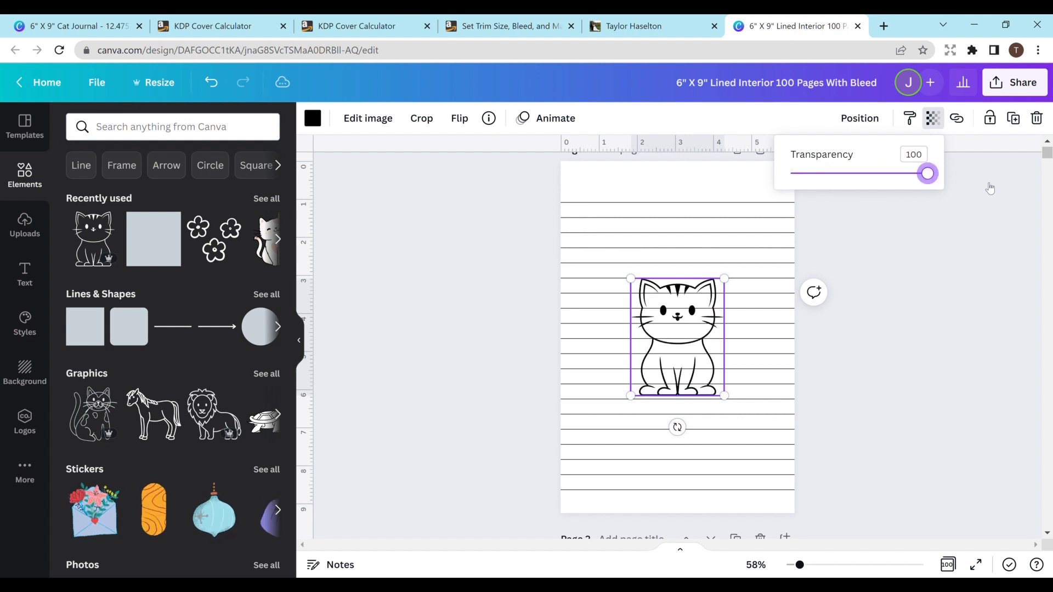
left_click_drag(725, 395, 751, 456)
left_click_drag(712, 407, 660, 340)
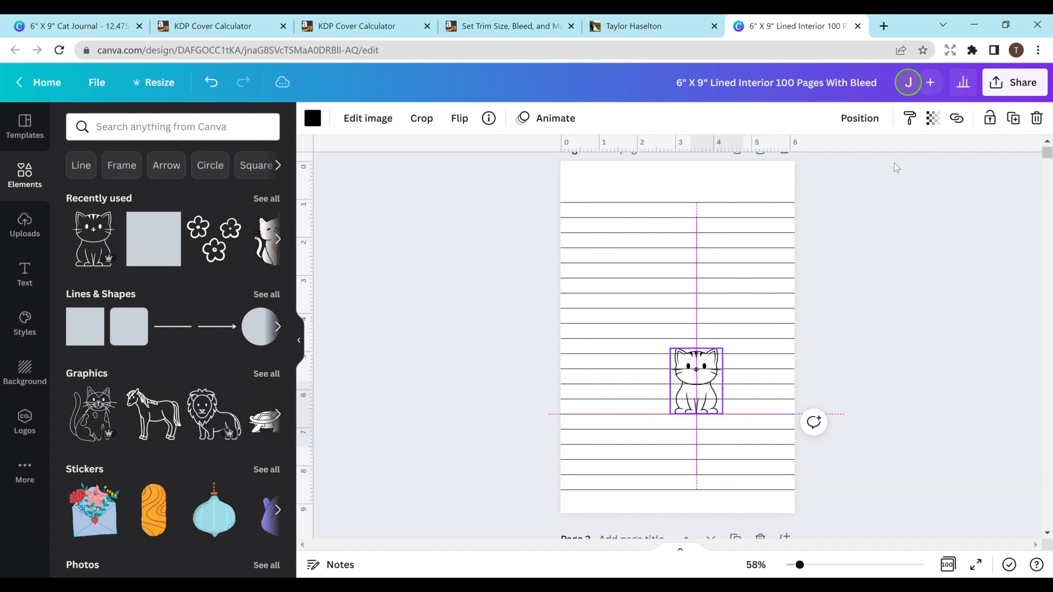
left_click(860, 118)
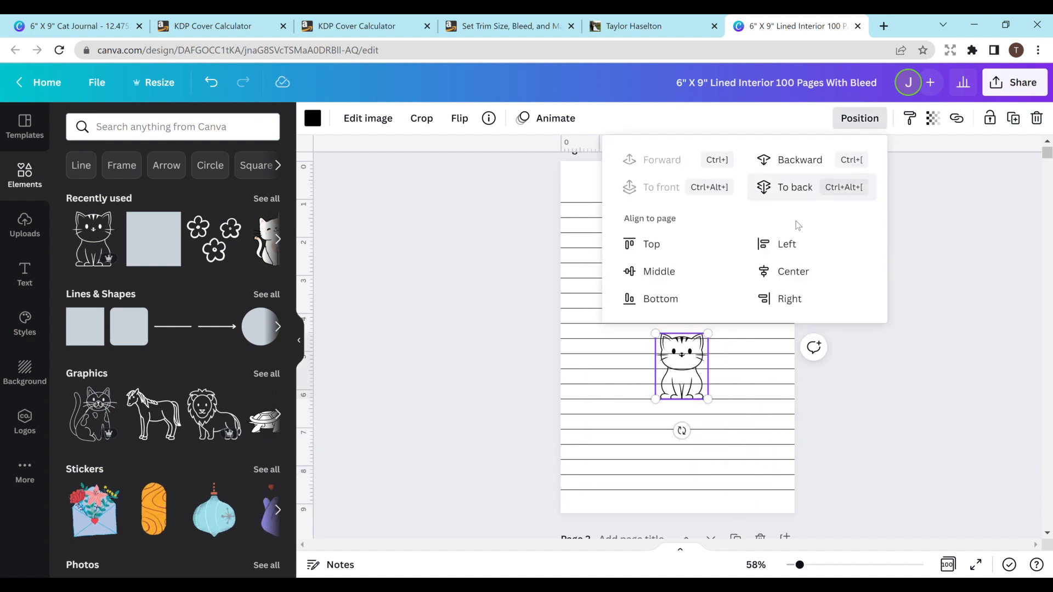
left_click(793, 272)
left_click(699, 271)
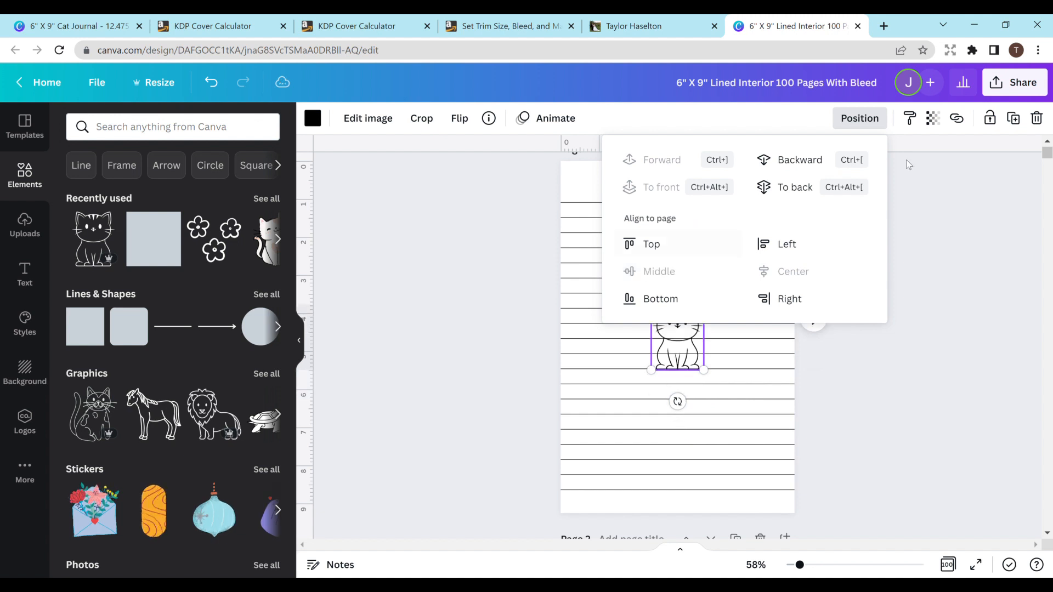
- Set the outlined cat's transparency to 25
left_click(941, 120)
left_click(933, 122)
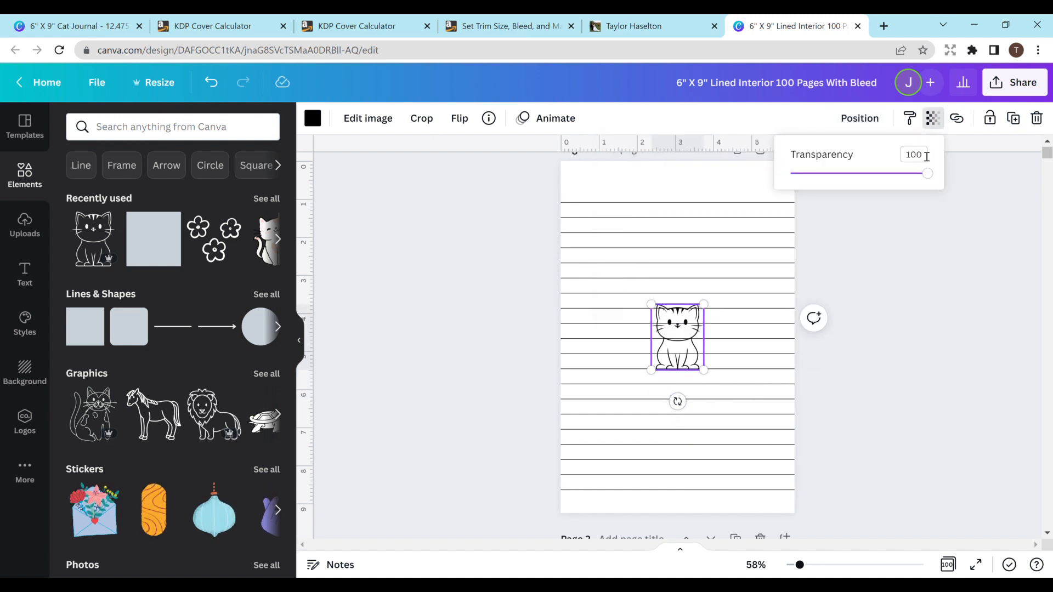
left_click_drag(925, 175, 826, 176)
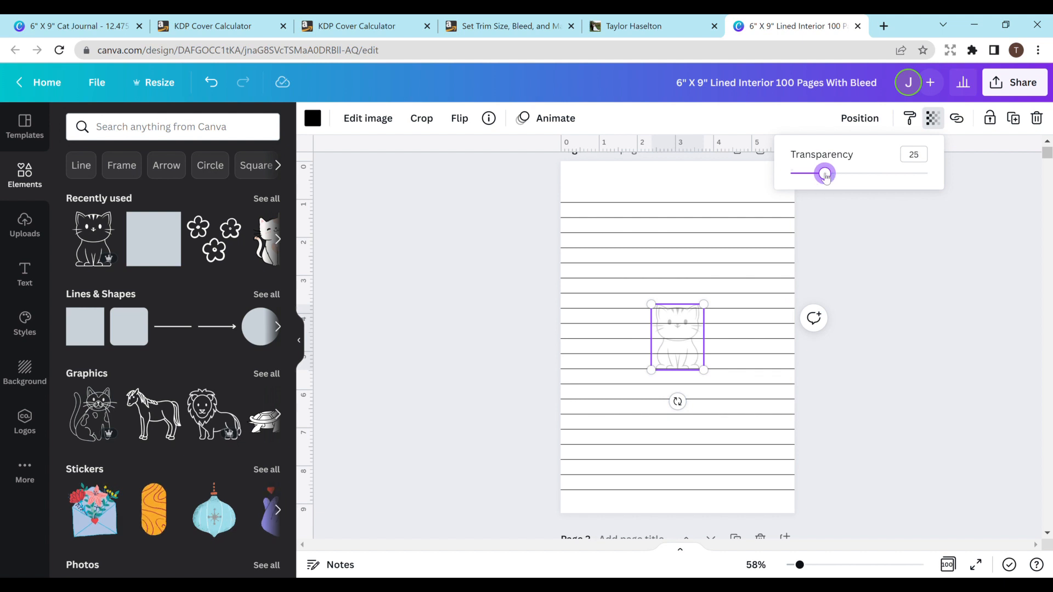
left_click(888, 278)
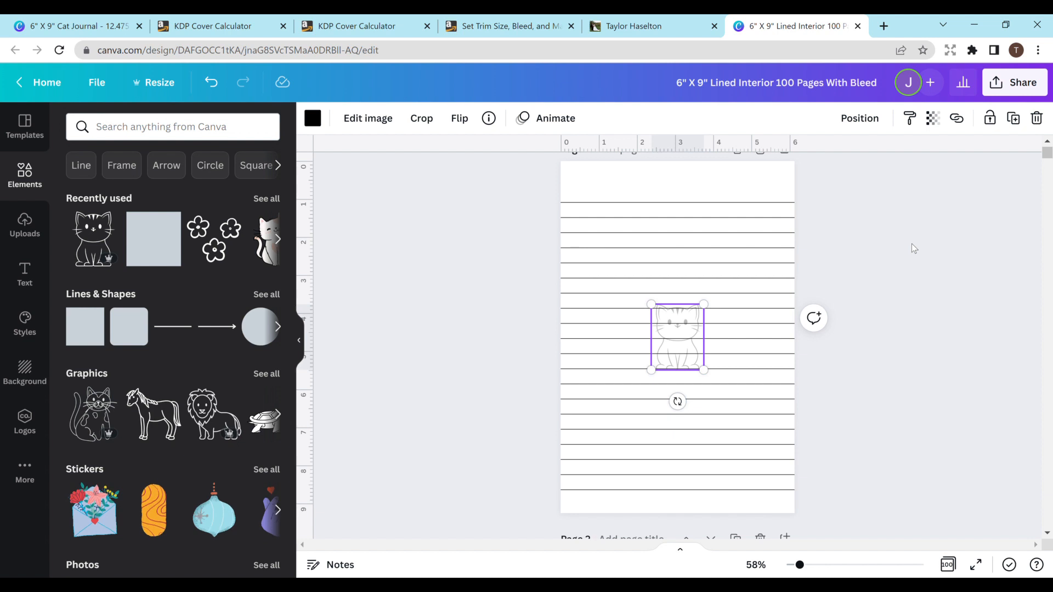
- Show all pages of the lined interior in grid view, choosing to wait for the unresponsive pages
key("ctrl+alt+3")
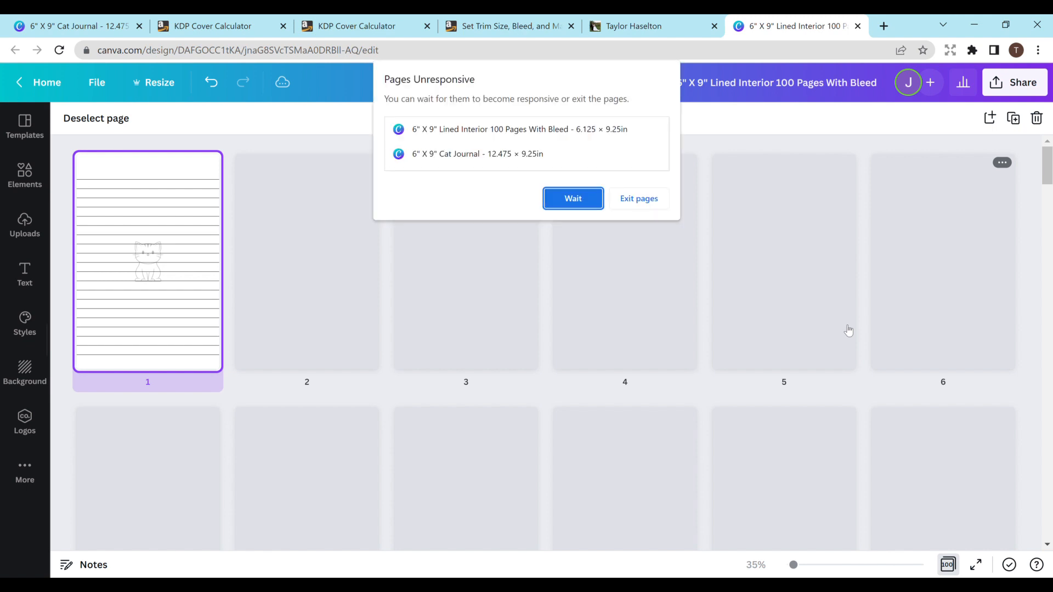
left_click(575, 198)
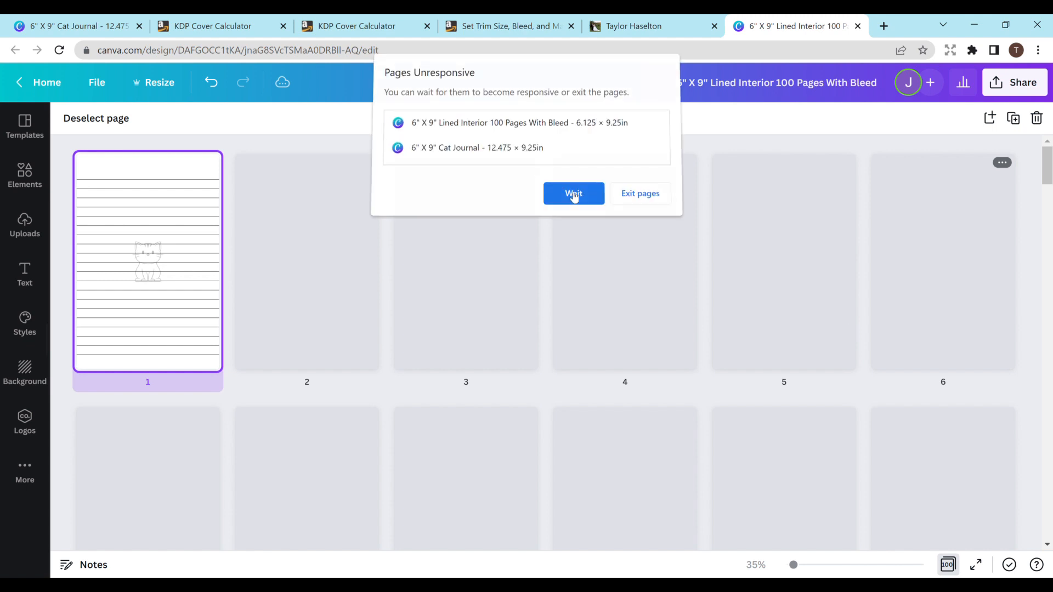